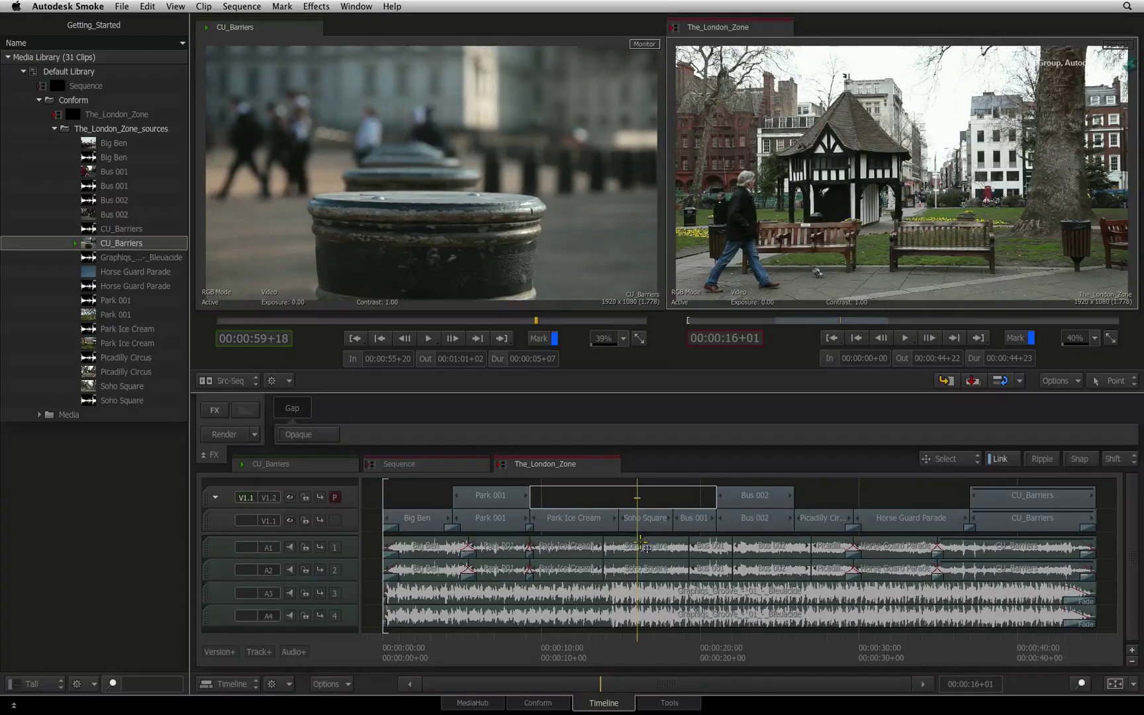
- Scrub the playhead through Picadilly and Soho Square, then park it at 00:00:12+23 on Ice Cream
mouse_move(638, 539)
mouse_down()
mouse_move(924, 520)
mouse_move(609, 542)
mouse_move(688, 546)
mouse_move(576, 559)
mouse_move(688, 559)
mouse_move(607, 561)
mouse_move(644, 559)
mouse_up()
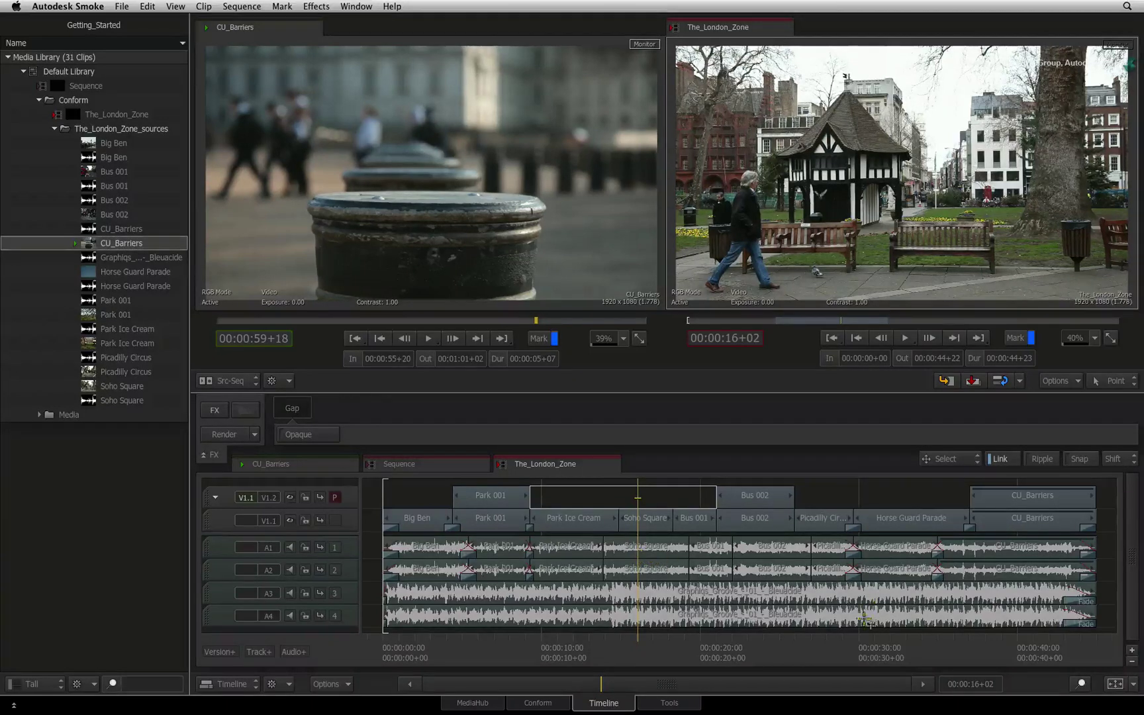
mouse_move(857, 641)
mouse_down()
mouse_move(922, 637)
mouse_move(856, 645)
mouse_up()
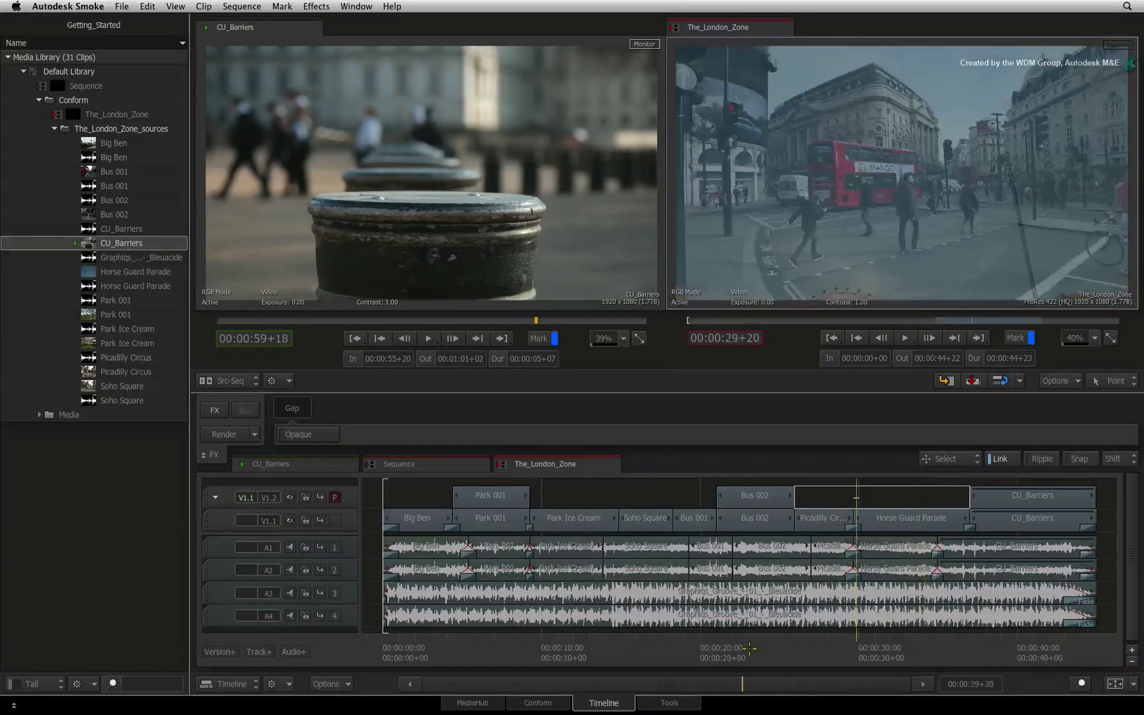
drag(739, 641, 653, 641)
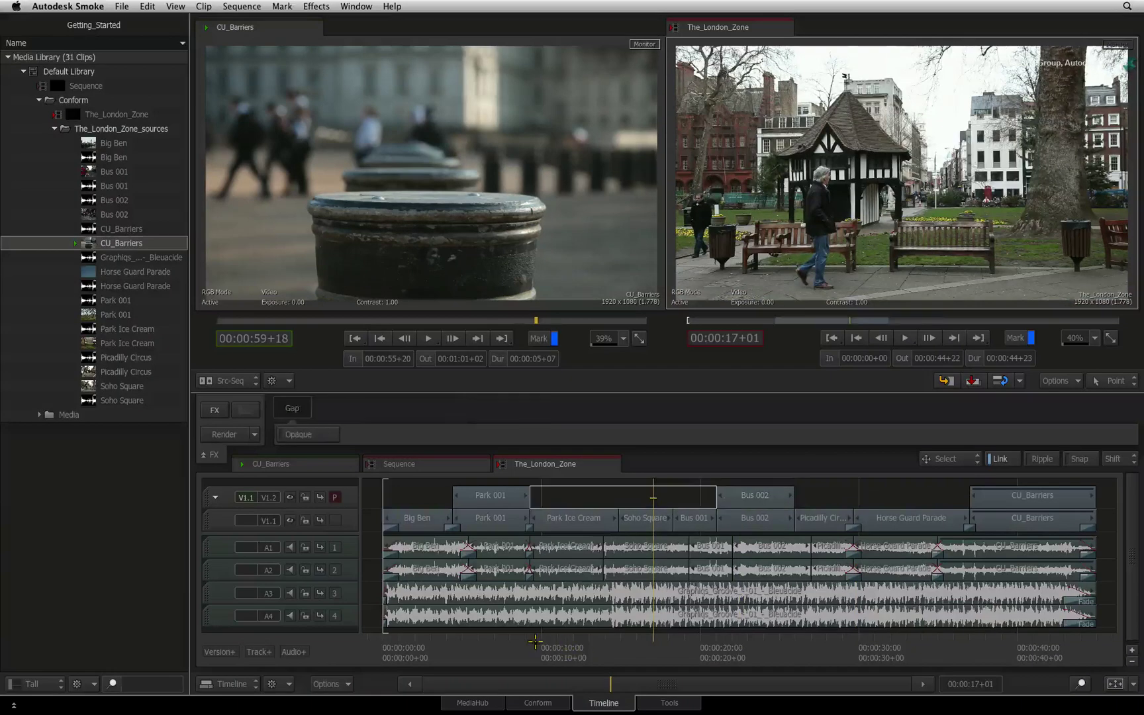
drag(535, 641, 639, 640)
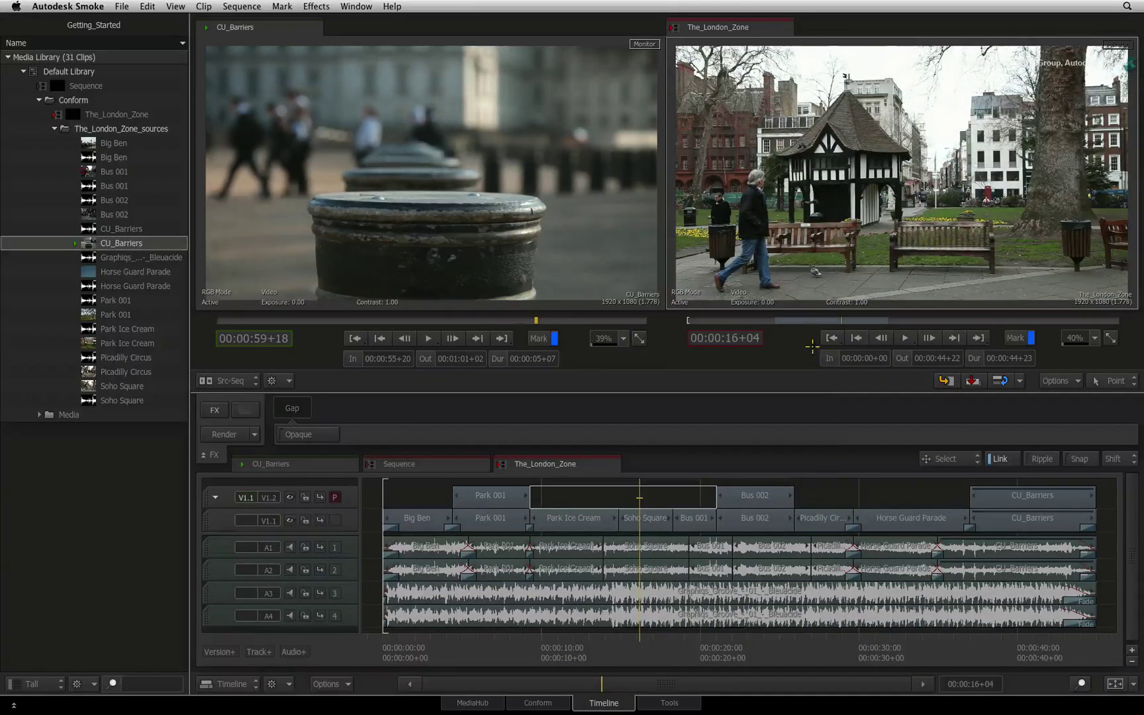
mouse_move(818, 316)
mouse_down()
mouse_move(991, 317)
mouse_move(809, 321)
mouse_up()
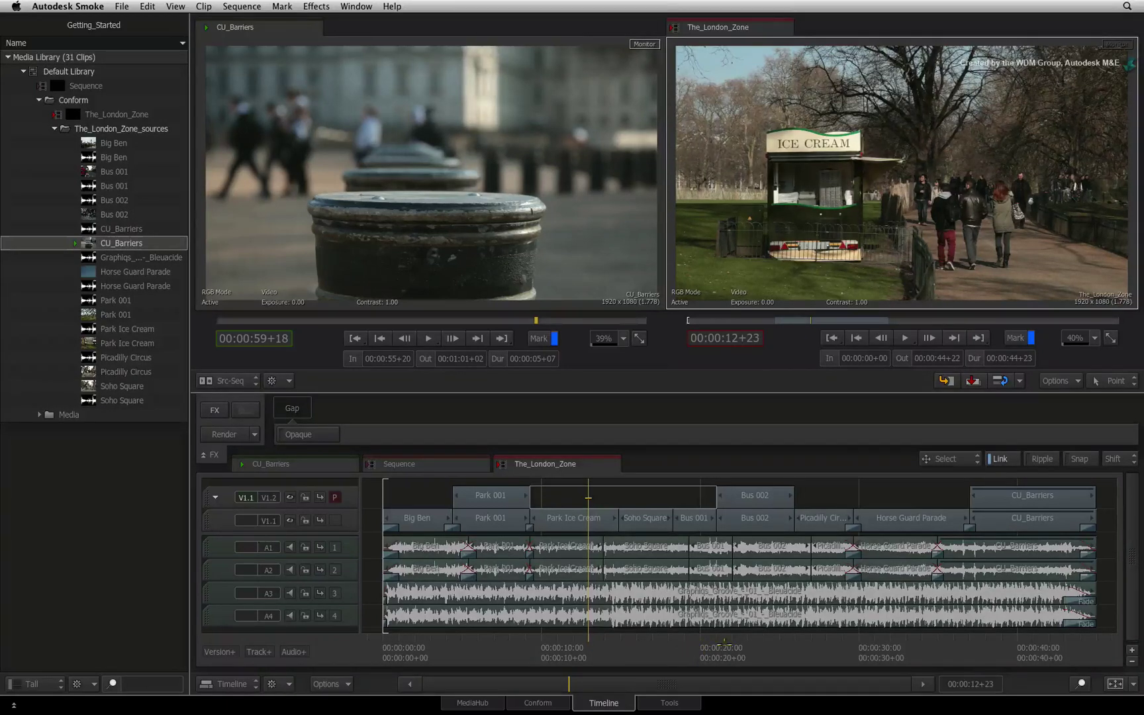
- Jump the playhead to 00:00:15+00 by entering 1500 in the timecode calculator
click(978, 684)
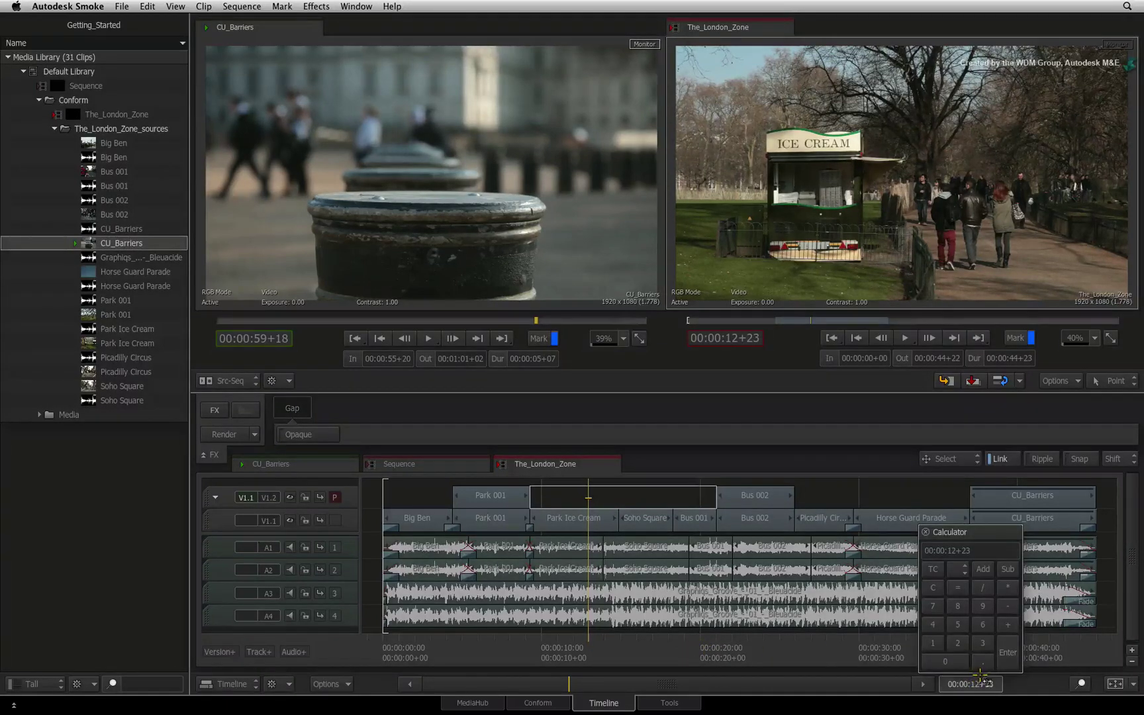
click(932, 643)
click(956, 624)
click(1008, 645)
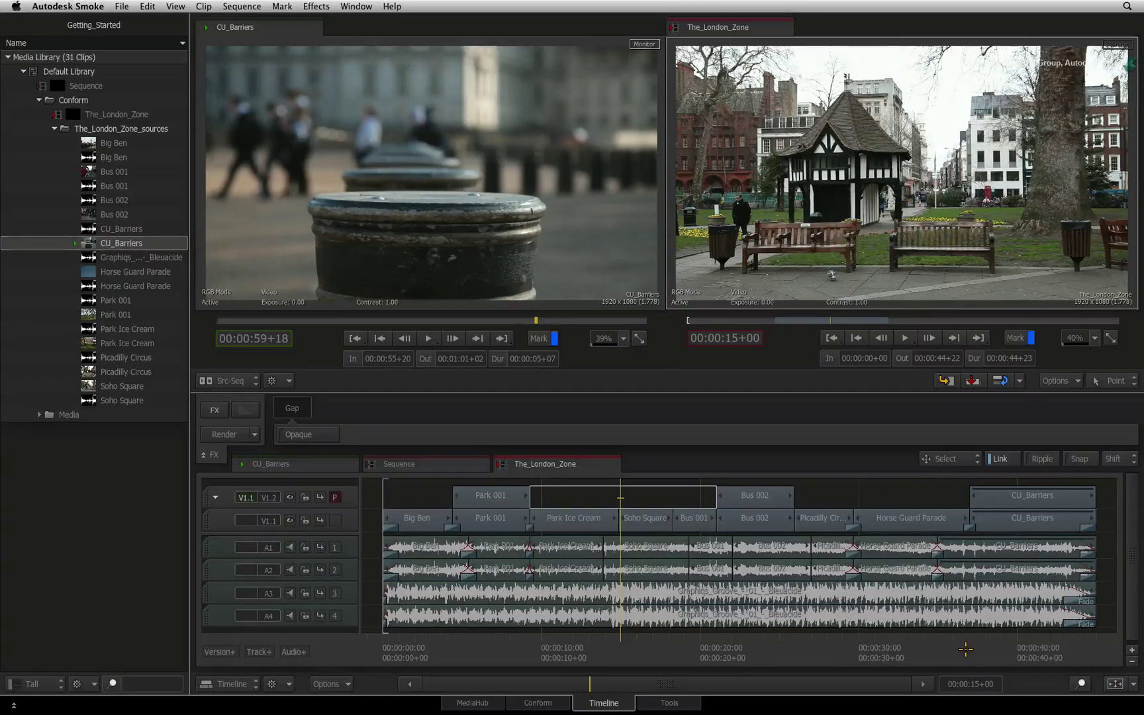
- Add a +5 frame offset in the timecode calculator to reach 00:00:15+05
click(970, 683)
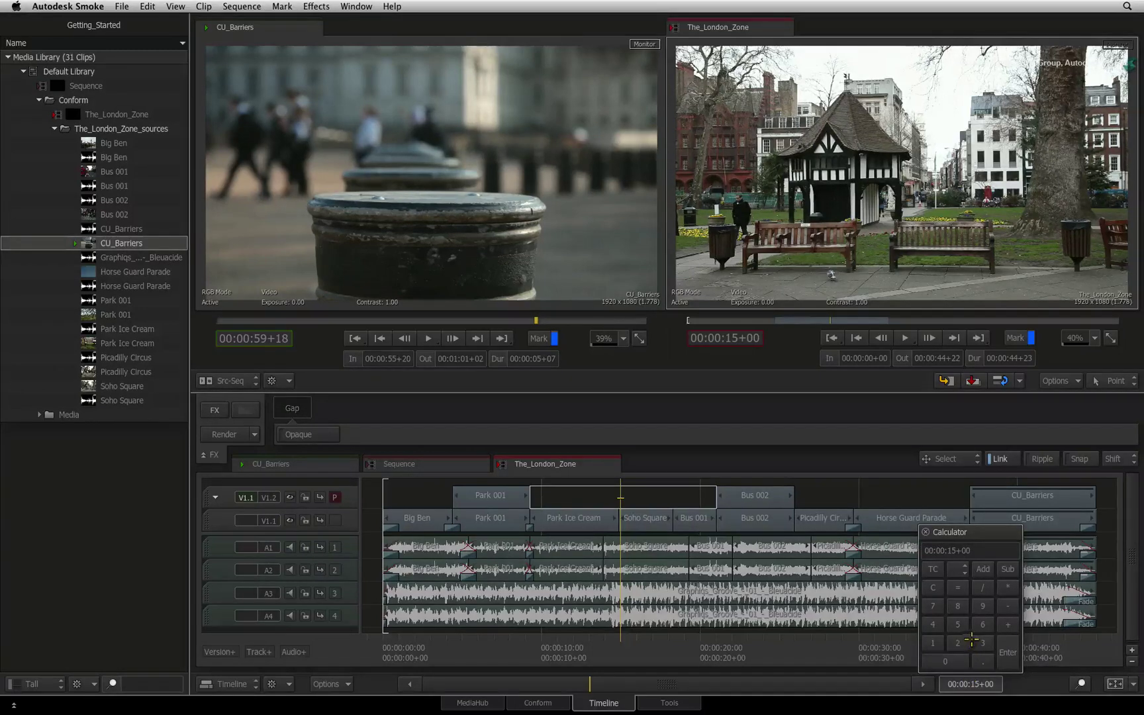
click(1006, 624)
click(957, 624)
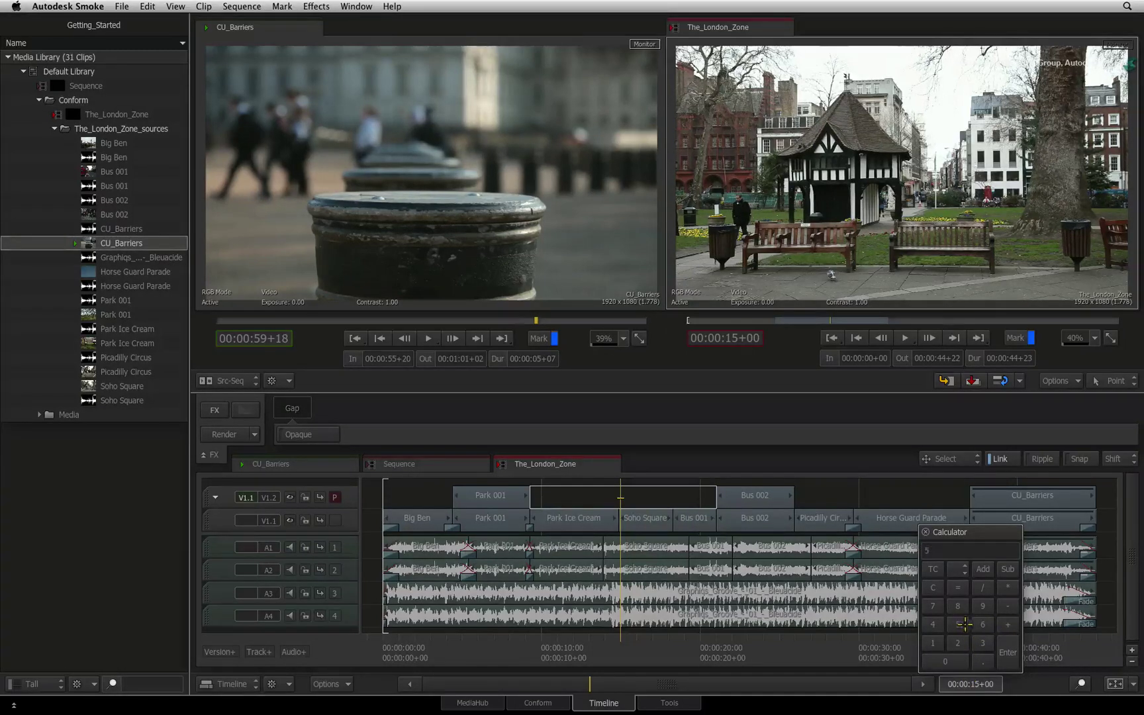
click(1009, 649)
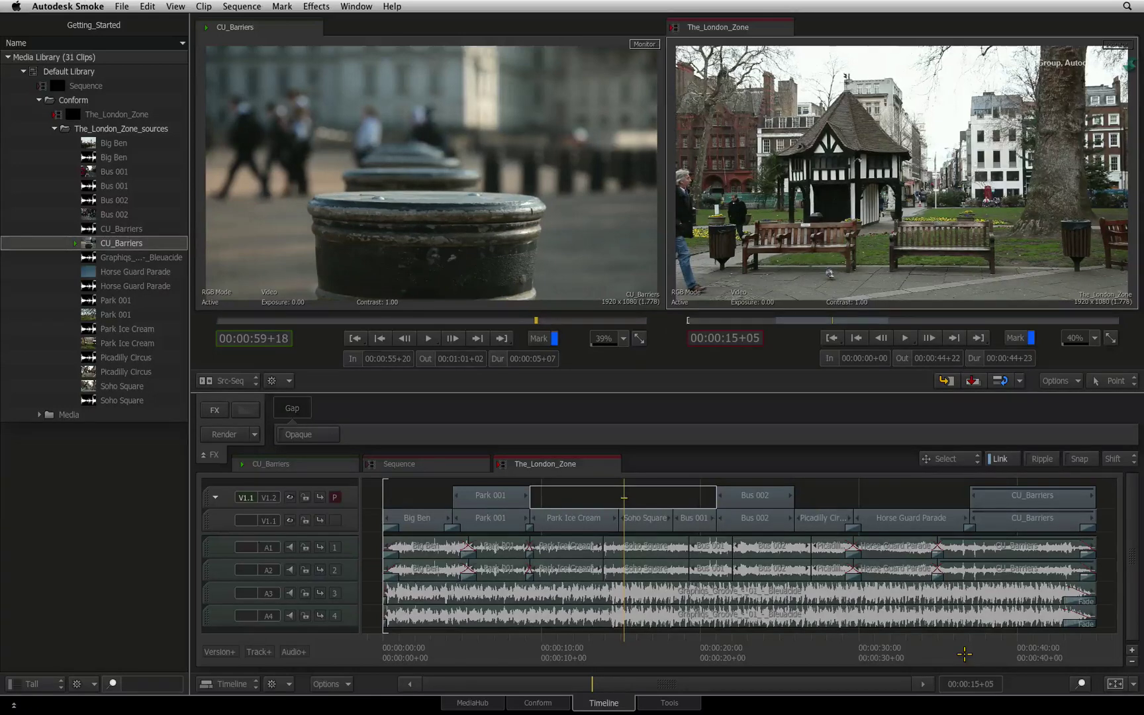
- Offset the playhead +10 frames, then click near 13 seconds and step back one frame to 00:00:13+00
text(+10)
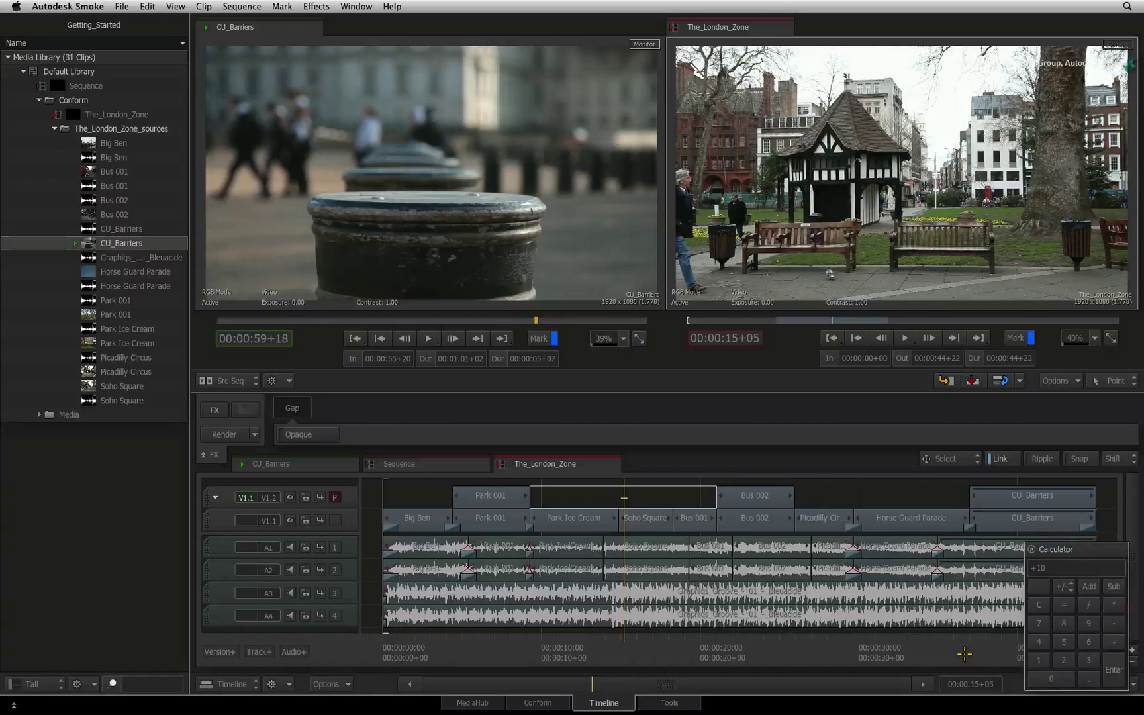
key(Return)
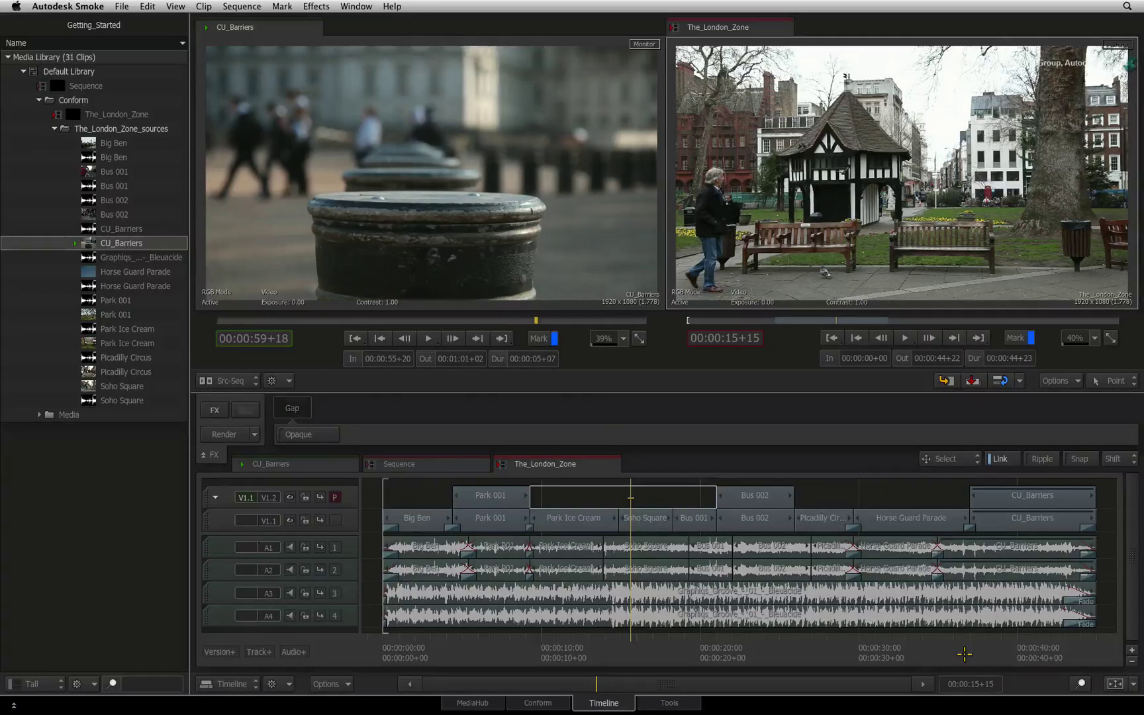
click(589, 639)
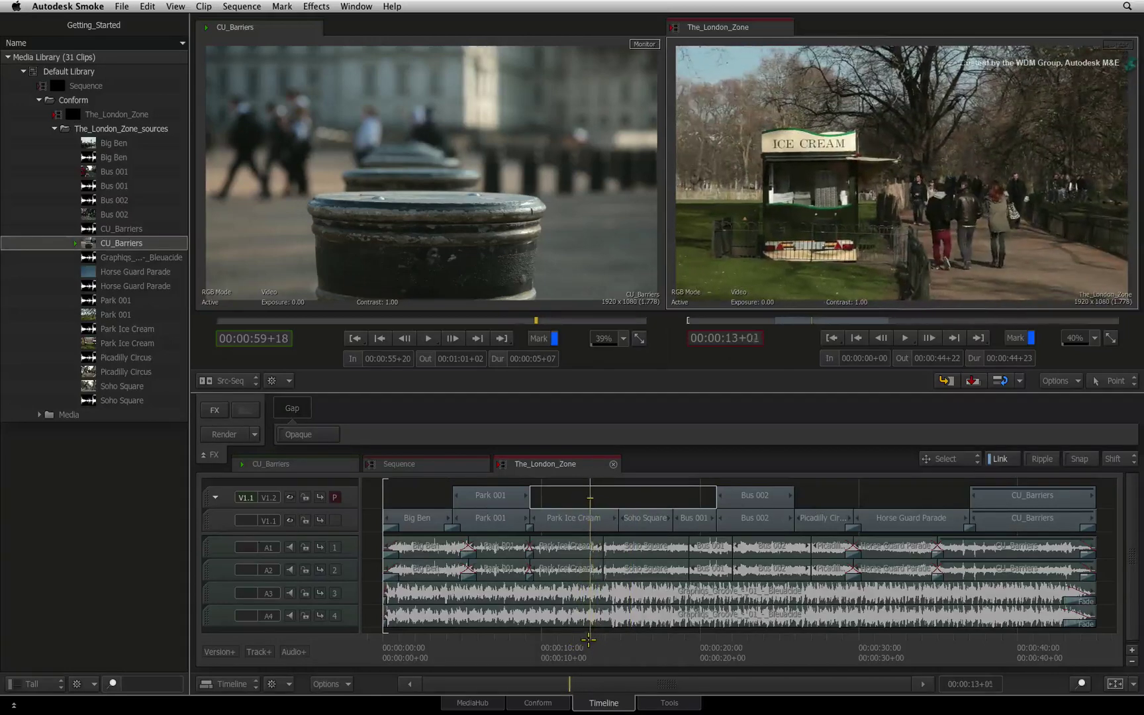
key(Left)
- Set a 5-frame step in the timecode calculator and advance the playhead five times
click(980, 684)
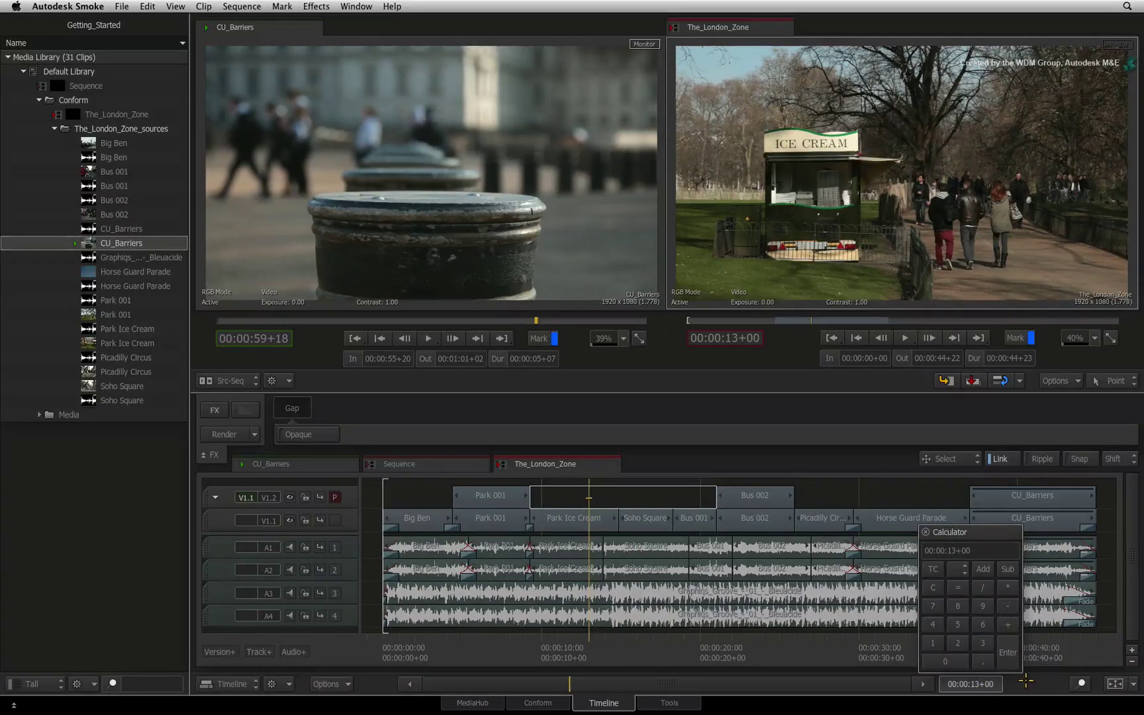
click(957, 624)
click(983, 568)
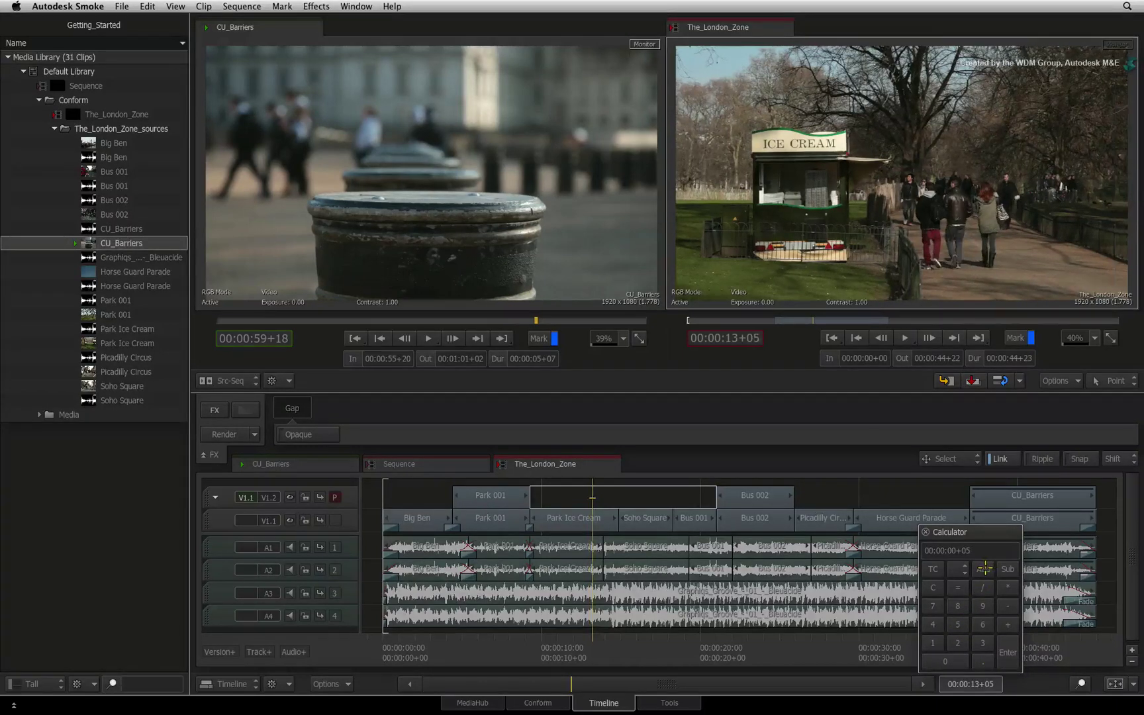
click(983, 568)
click(984, 569)
click(989, 568)
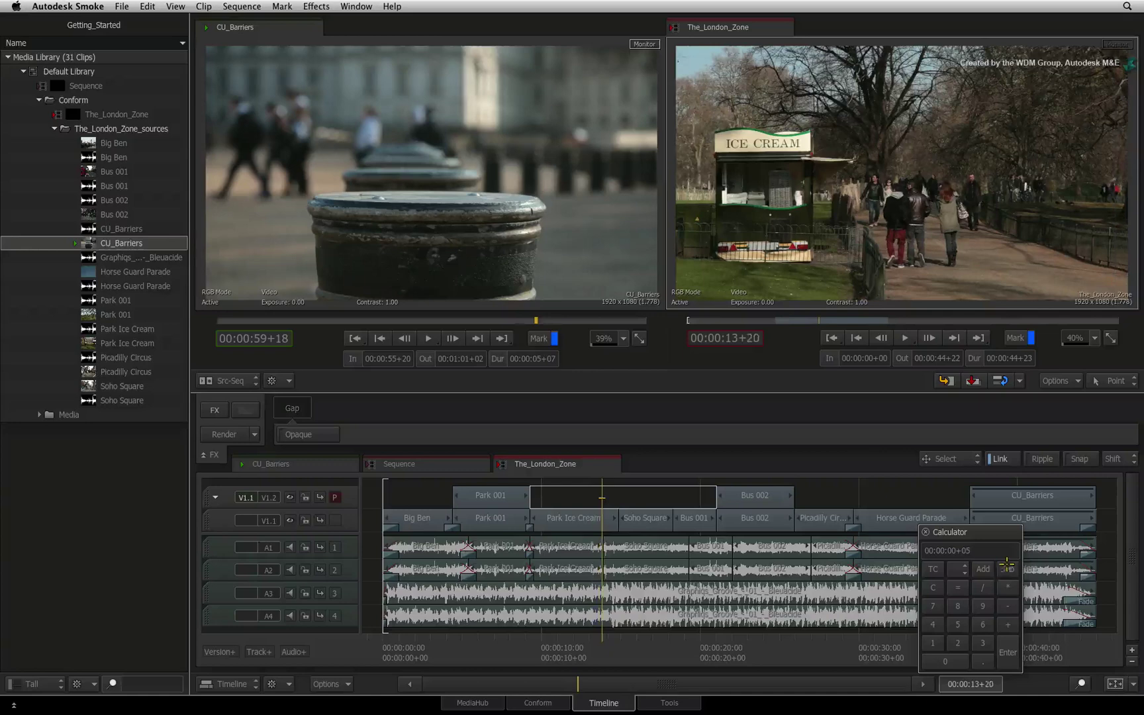
click(992, 568)
- Step back four times, forward three and back once by 5 frames, ending at 00:00:13+15
click(1009, 567)
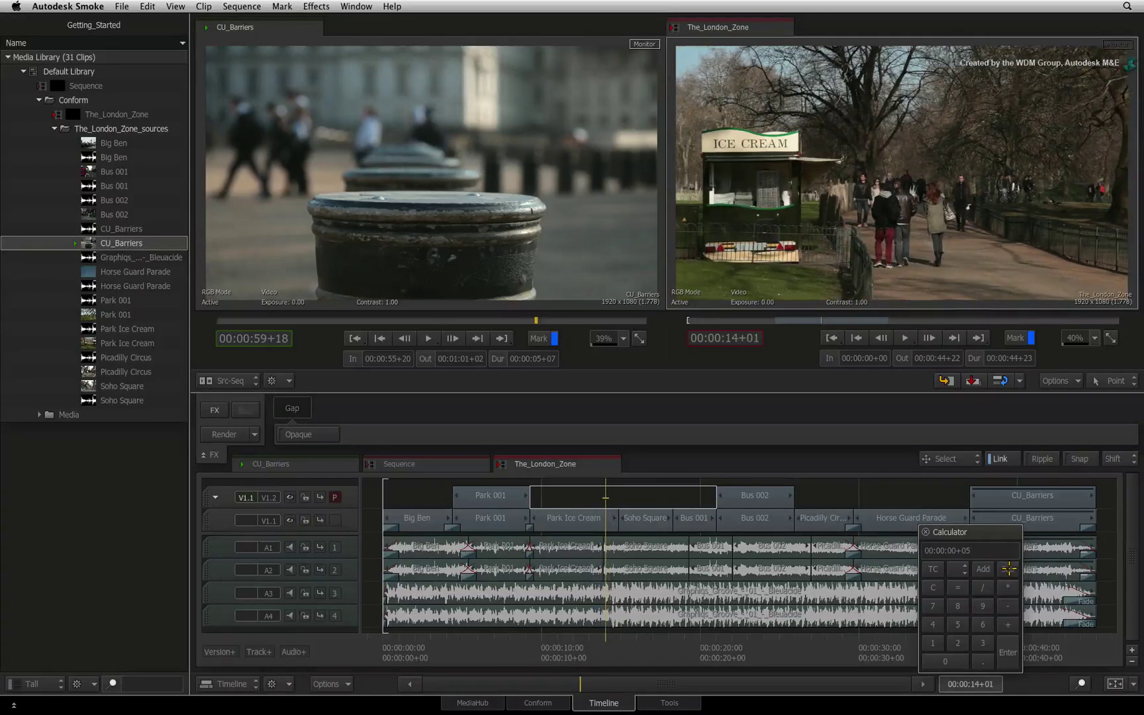
click(1008, 568)
click(1008, 568)
click(1007, 568)
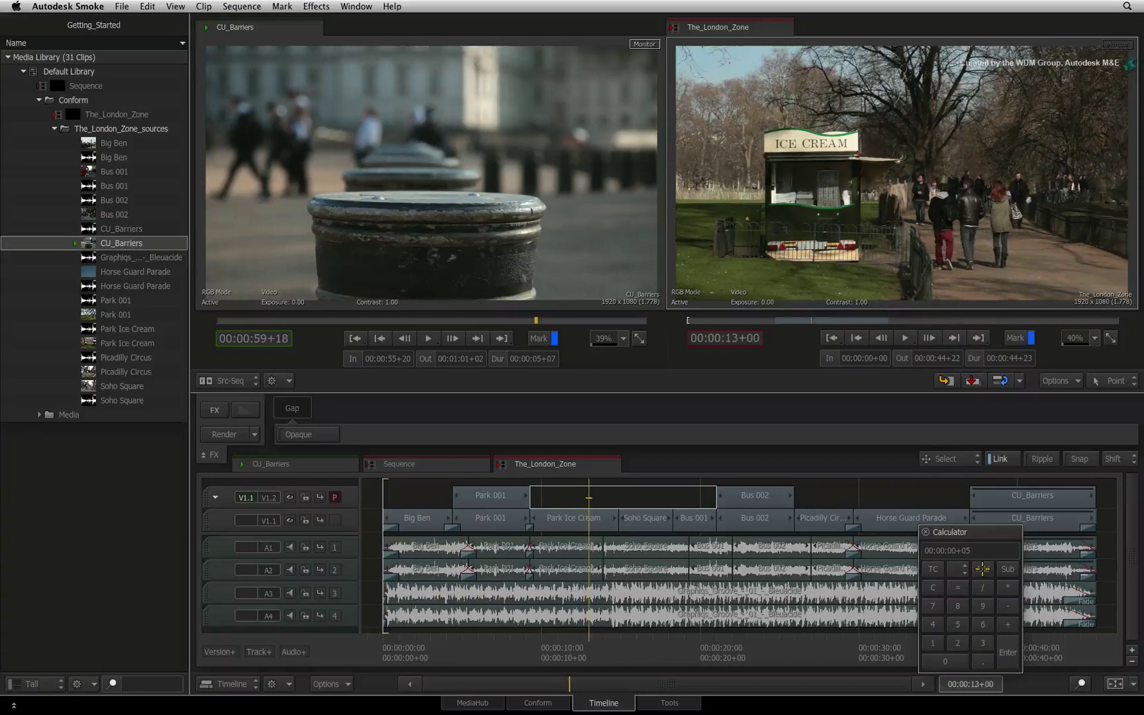
click(983, 568)
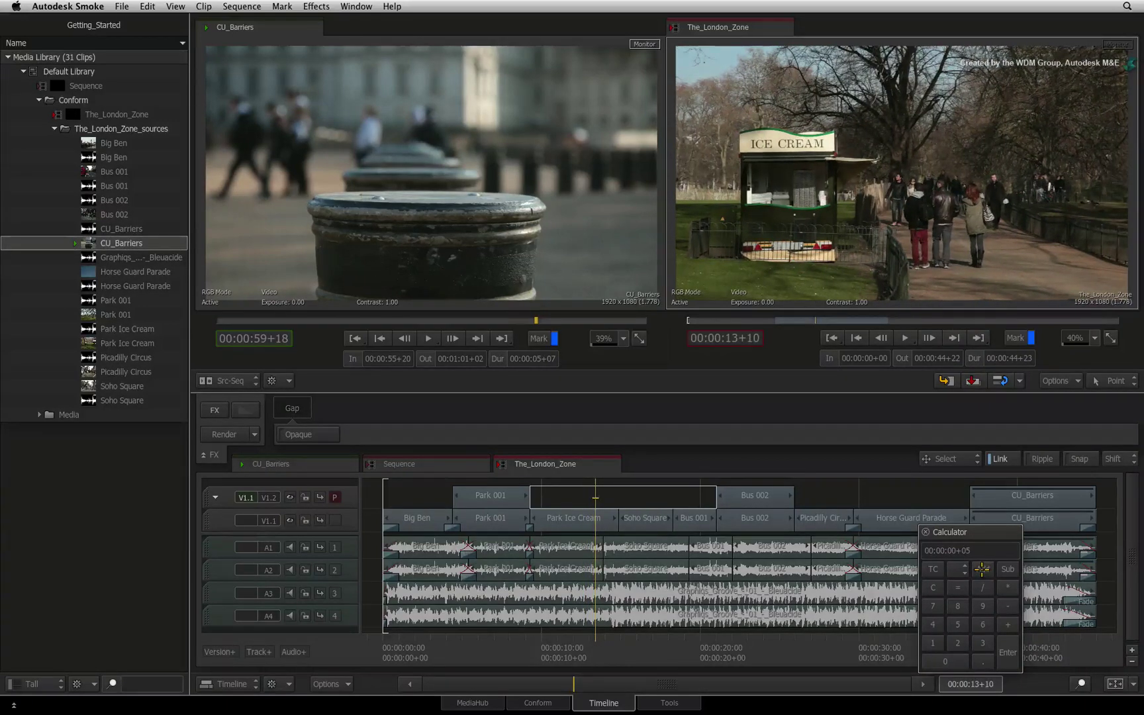
click(983, 568)
click(985, 569)
click(1000, 566)
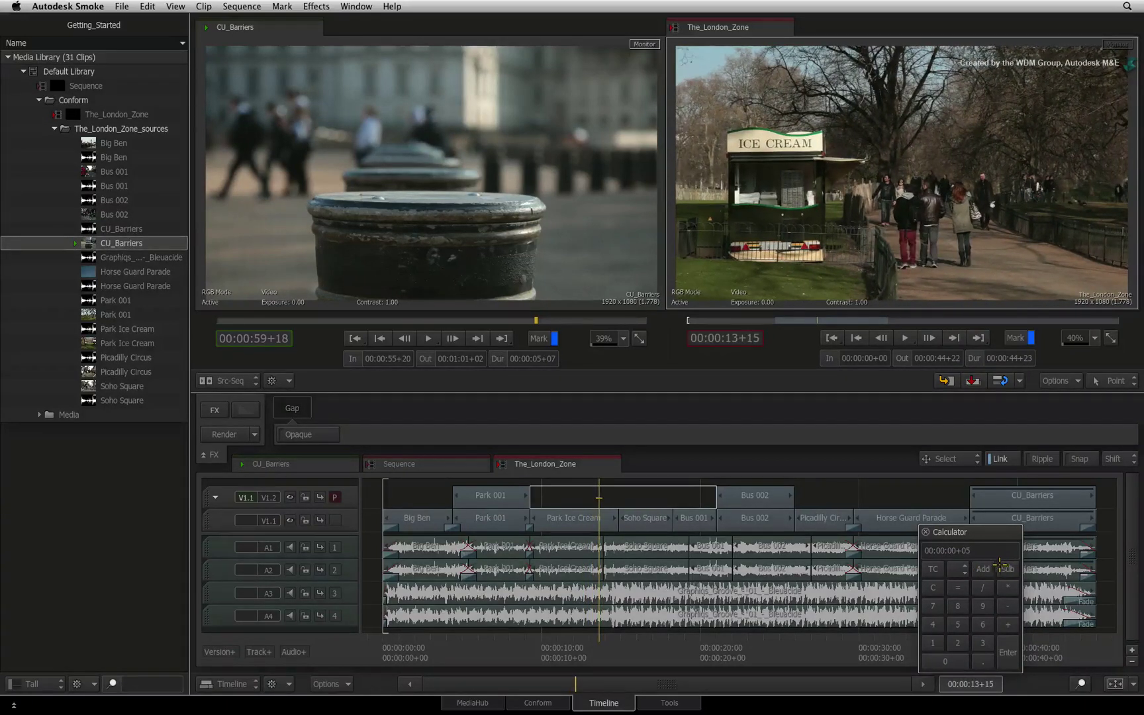
key(Escape)
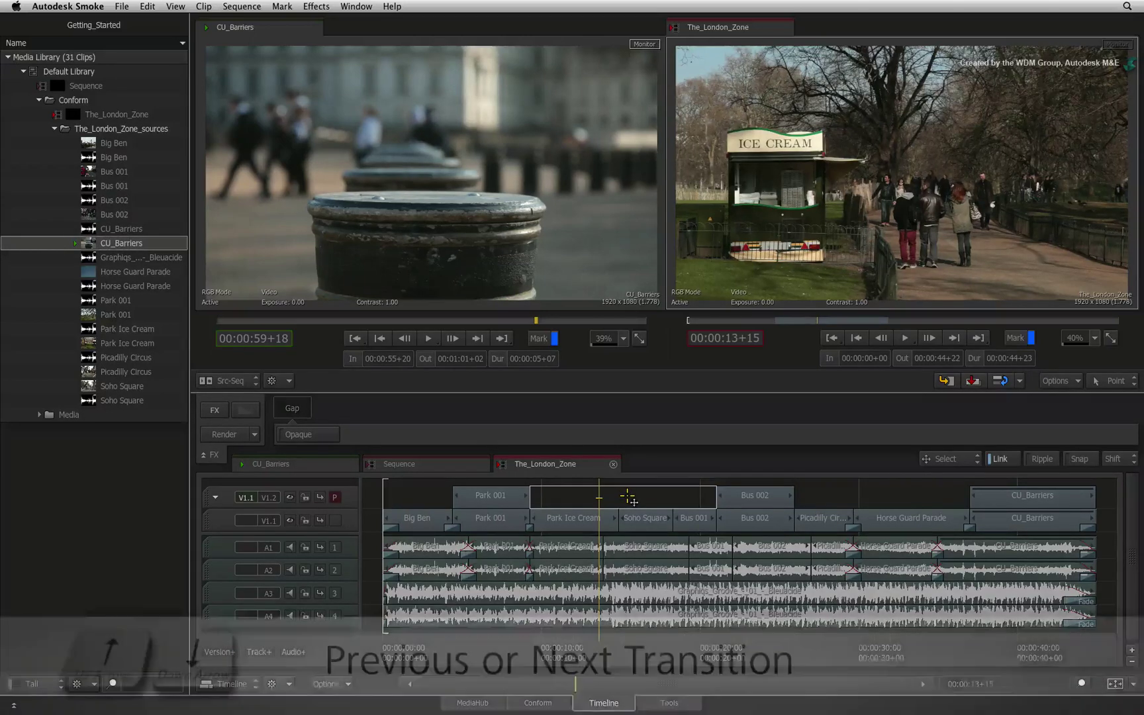
- Jump the playhead back and forth between transitions, from the Park dissolve to the bus shot
key(Up)
key(Down)
key(Down)
key(Down)
key(Down)
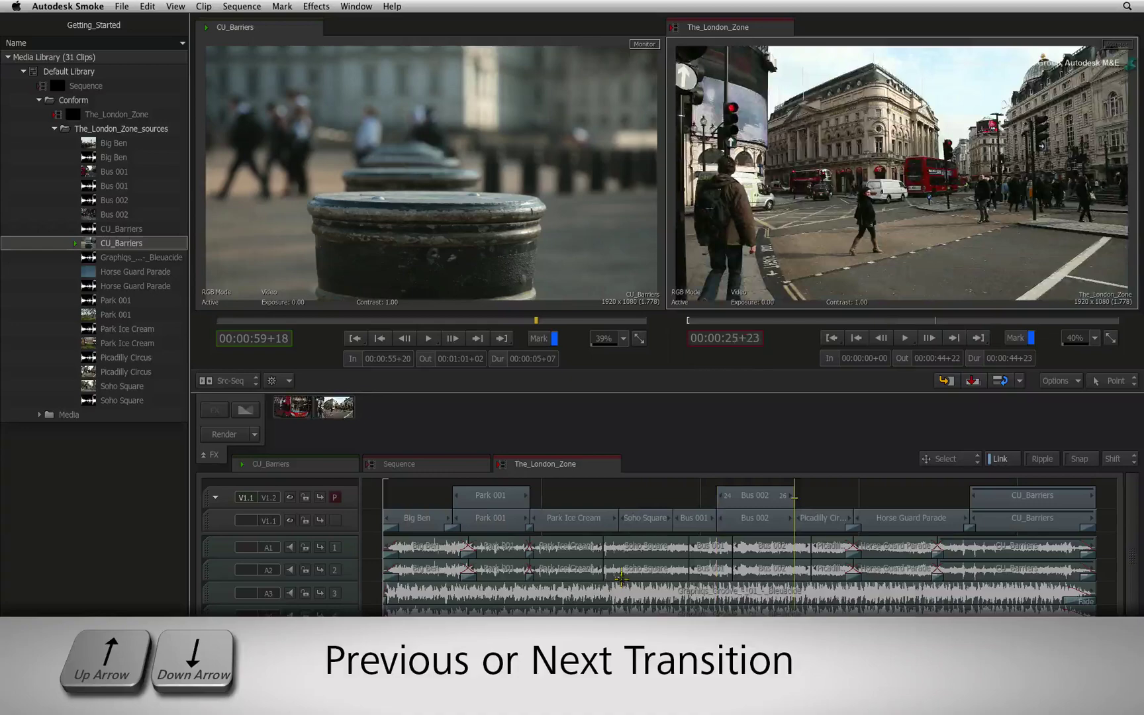
key(Up)
key(Up)
key(Up)
key(Up)
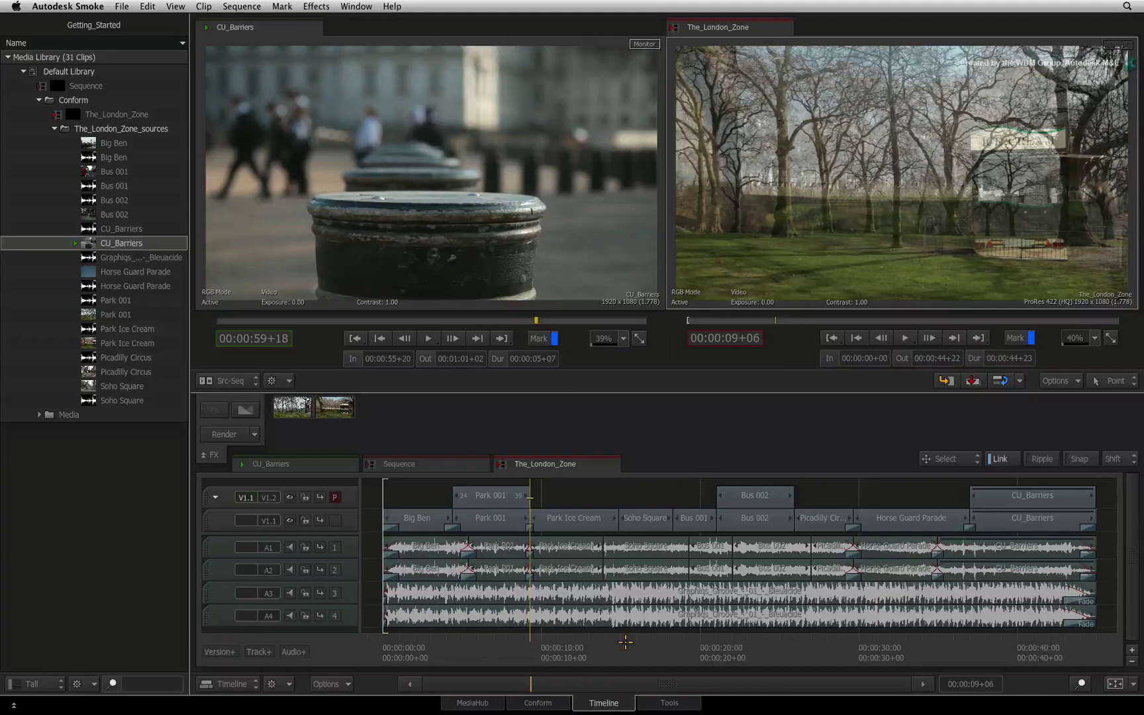
key(Down)
key(Down)
key(Down)
key(Down)
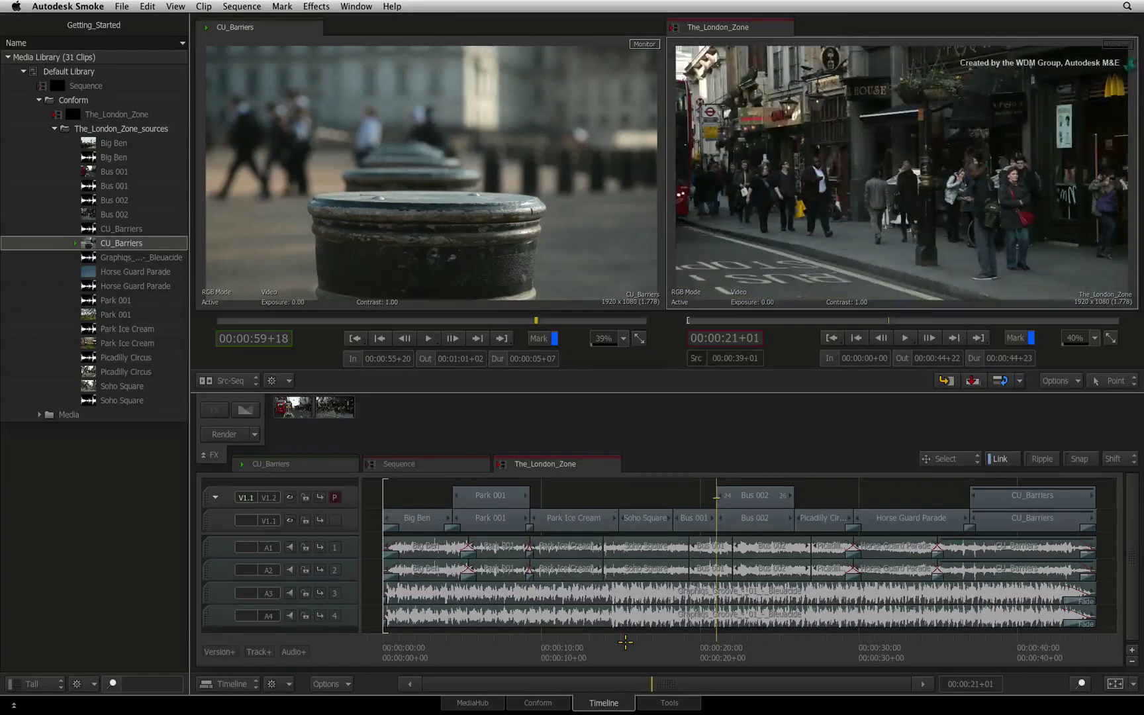
- Place the playhead in the V1.2 gap over Soho Square and toggle focus between V1.2 and V1.1
click(645, 641)
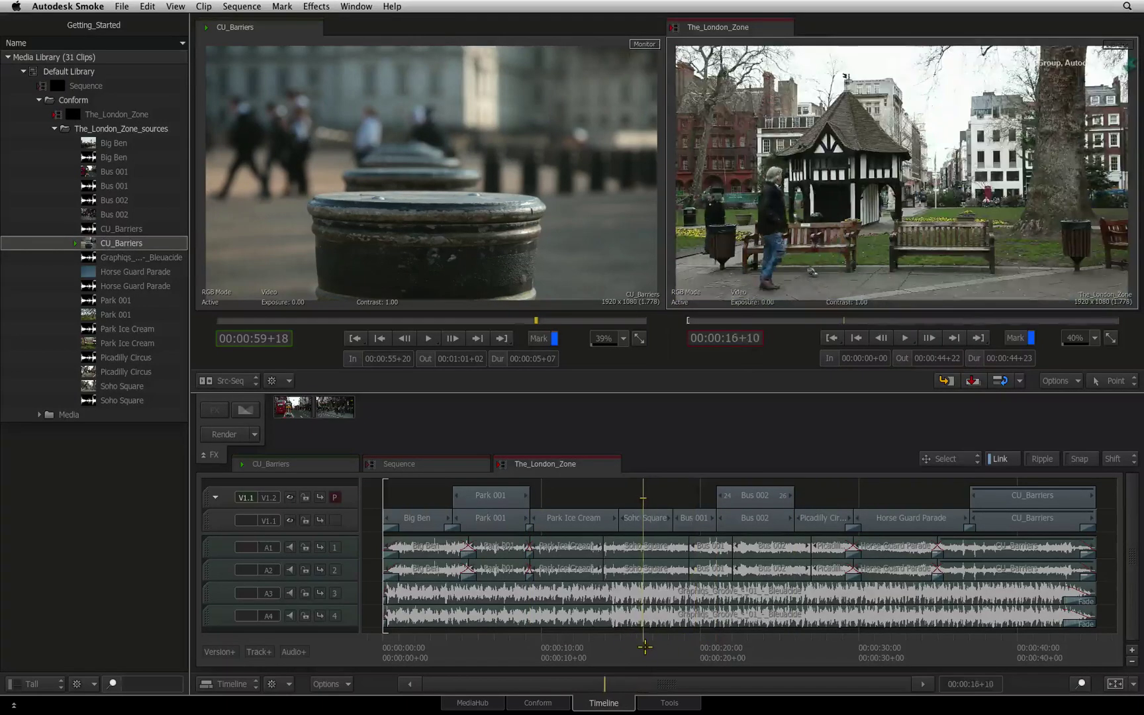
key(Page_Up)
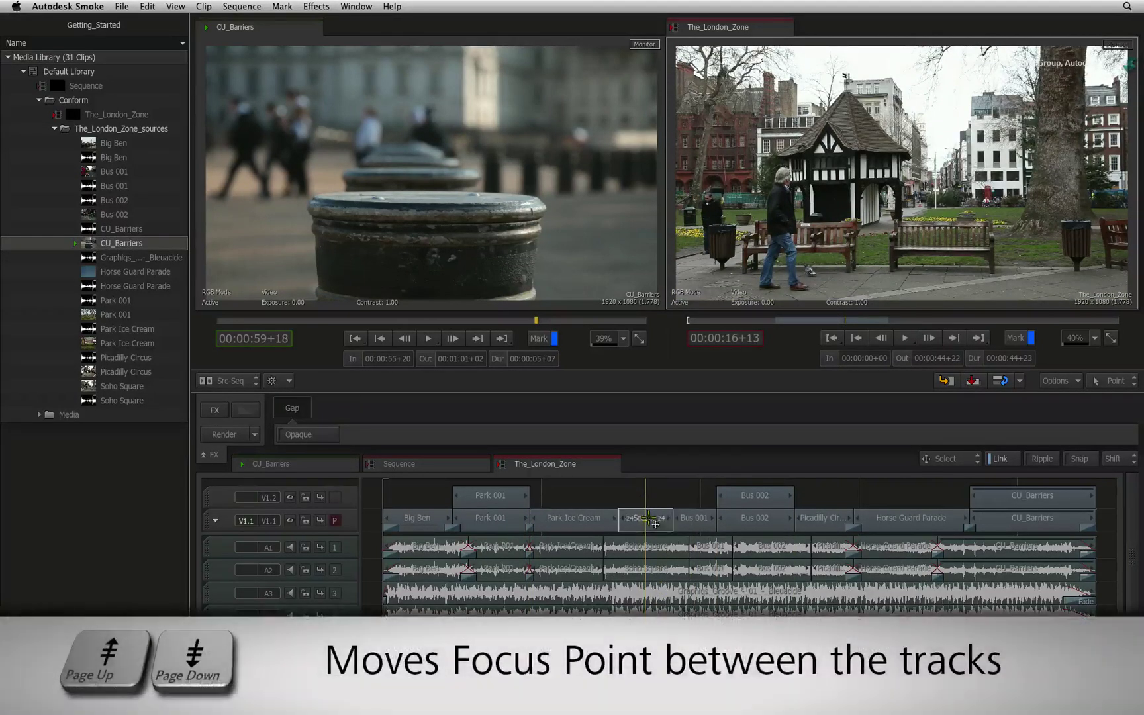
key(Page_Down)
key(Page_Up)
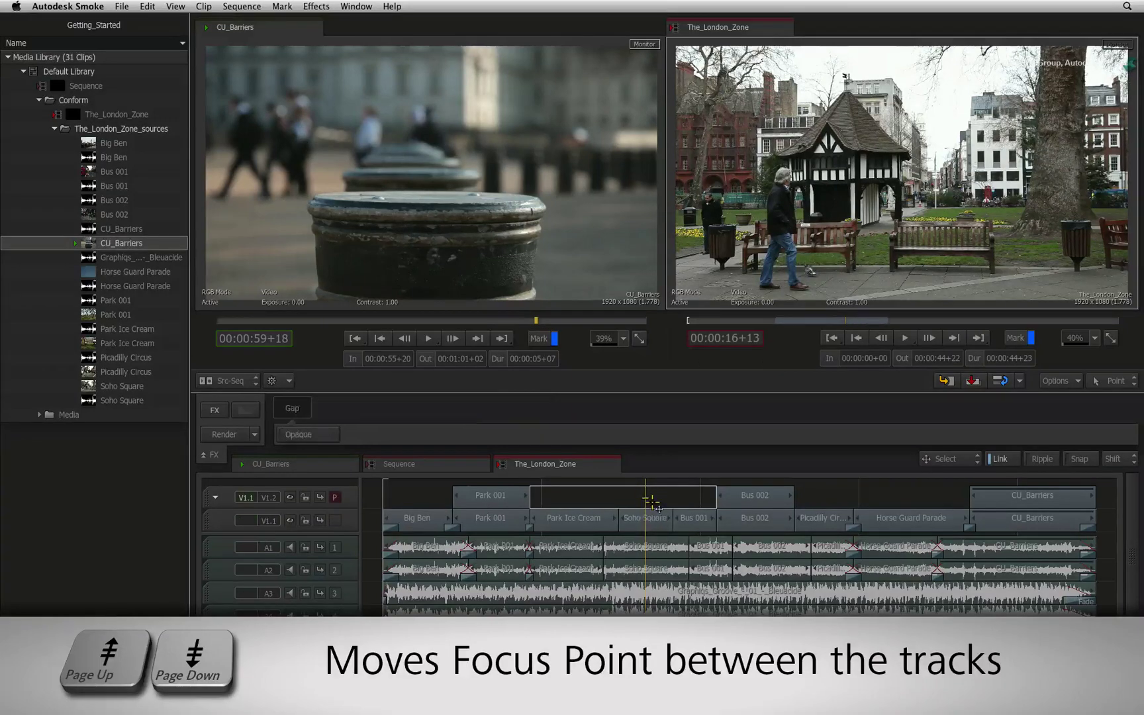
key(Page_Down)
key(Down)
key(Down)
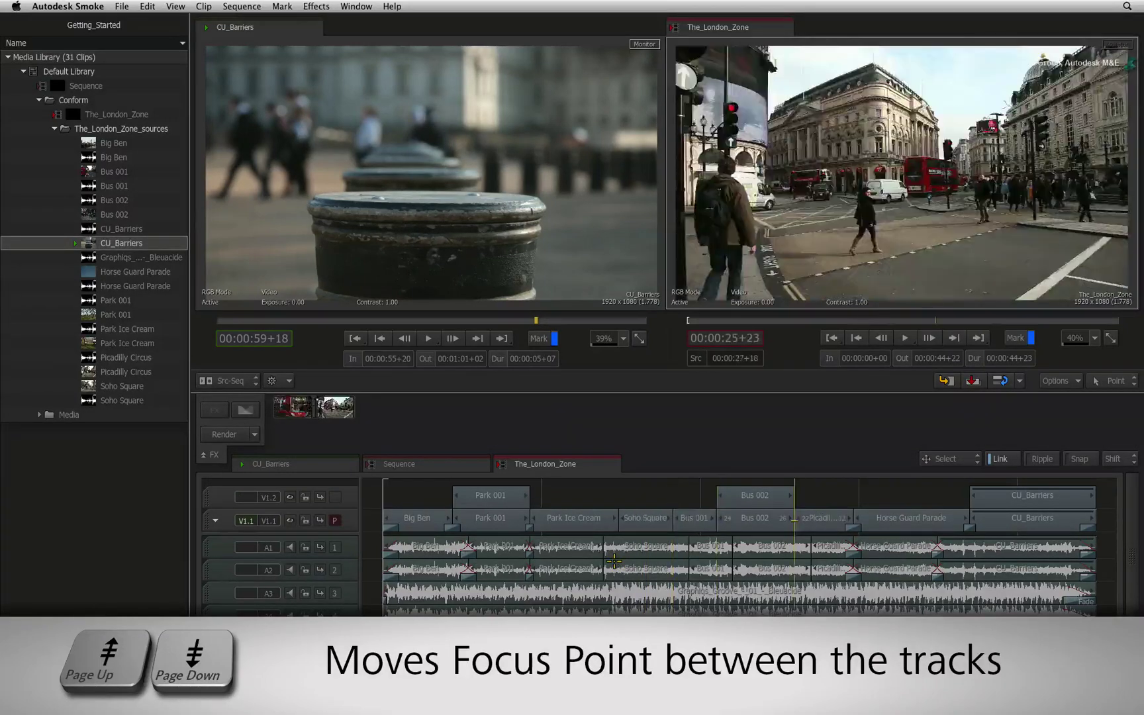
key(Up)
key(Up)
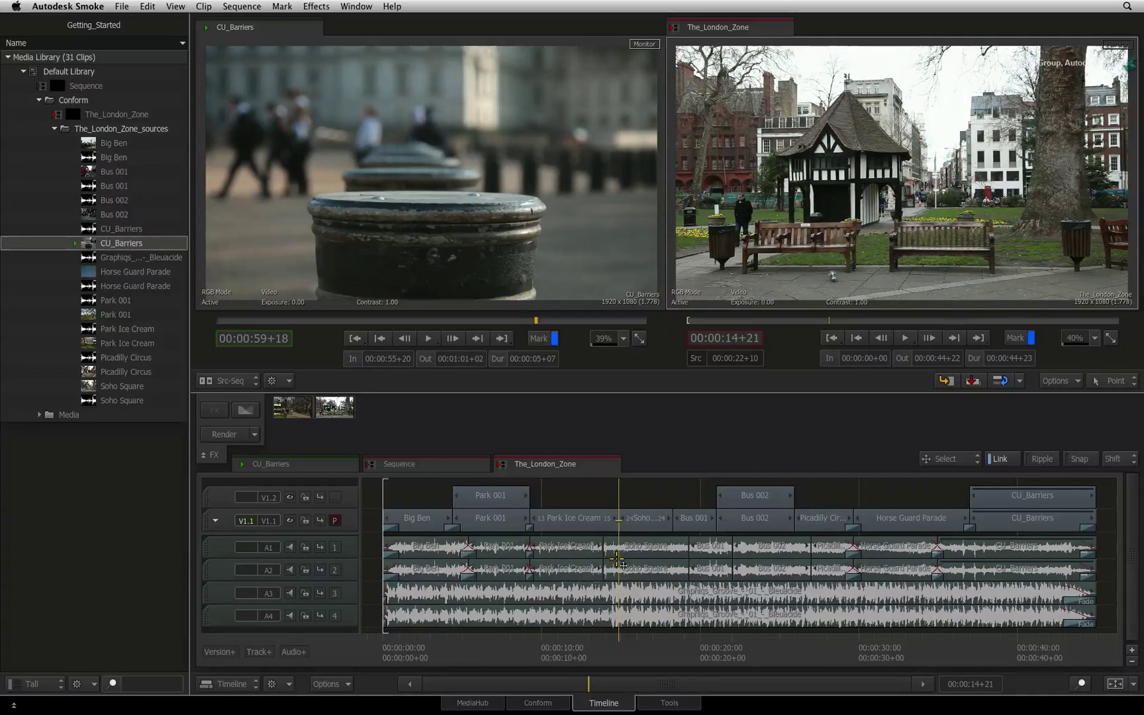
- From the V1.2 gap, jump back one transition and forward three across all tracks, reaching 00:00:21+01
click(619, 501)
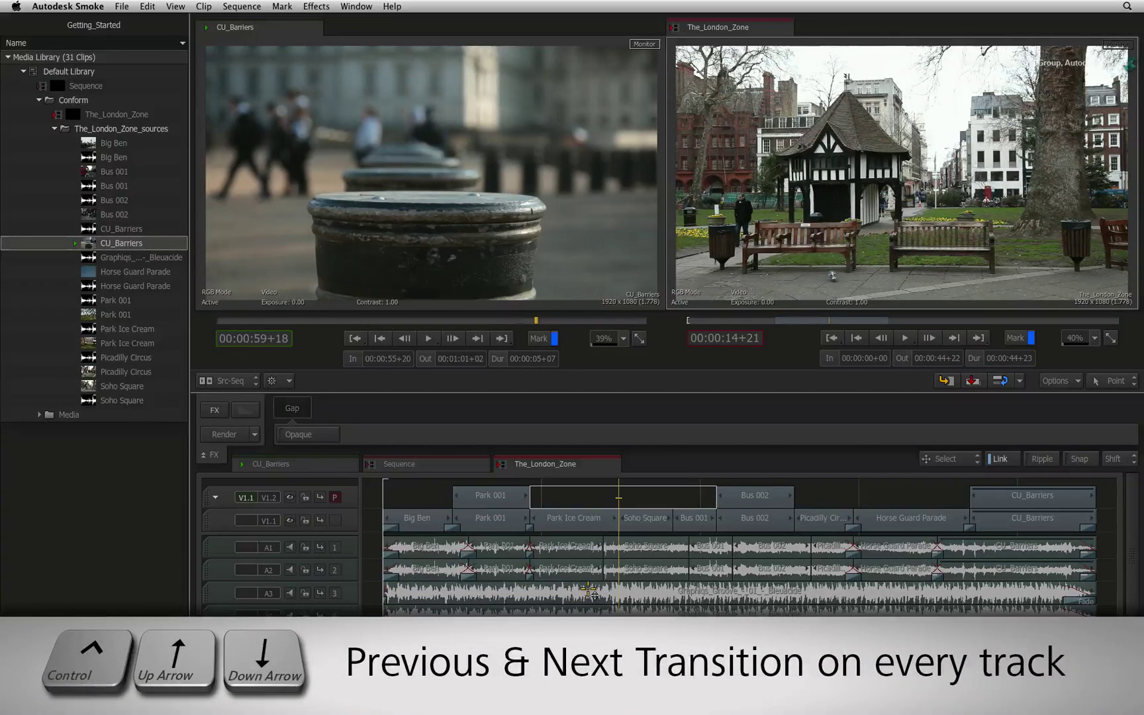
key(ctrl+Up)
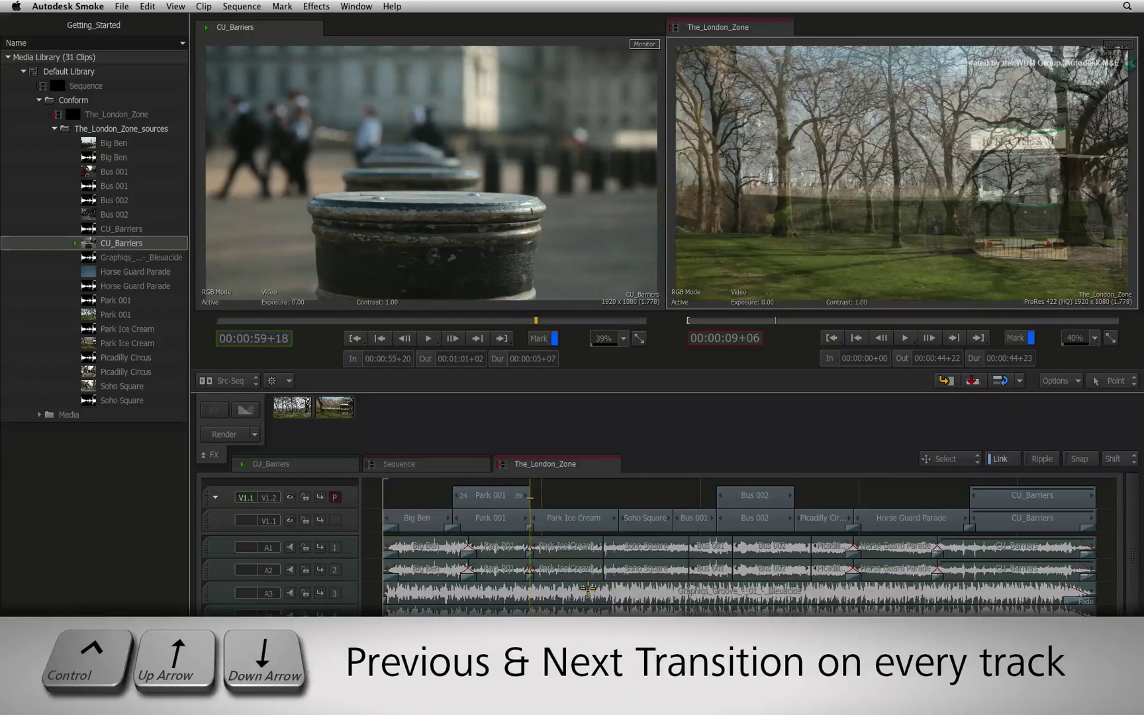
key(ctrl+Down)
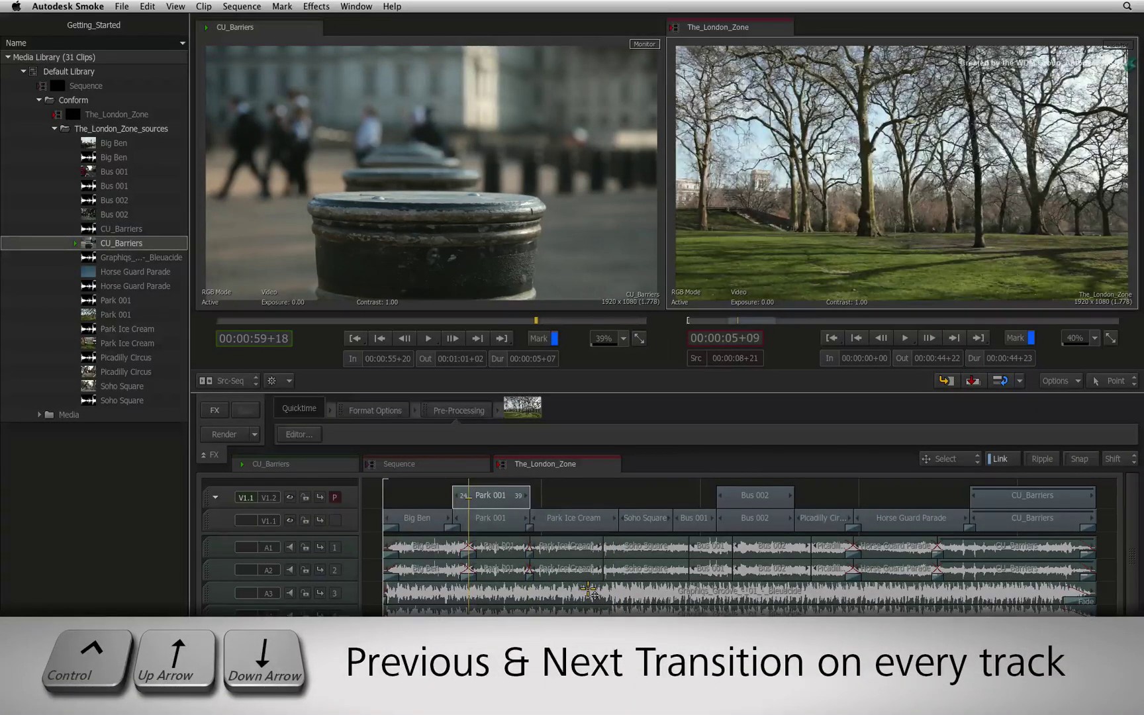
key(ctrl+Down)
key(ctrl+Down)
key(ctrl+Down)
key(ctrl+Down)
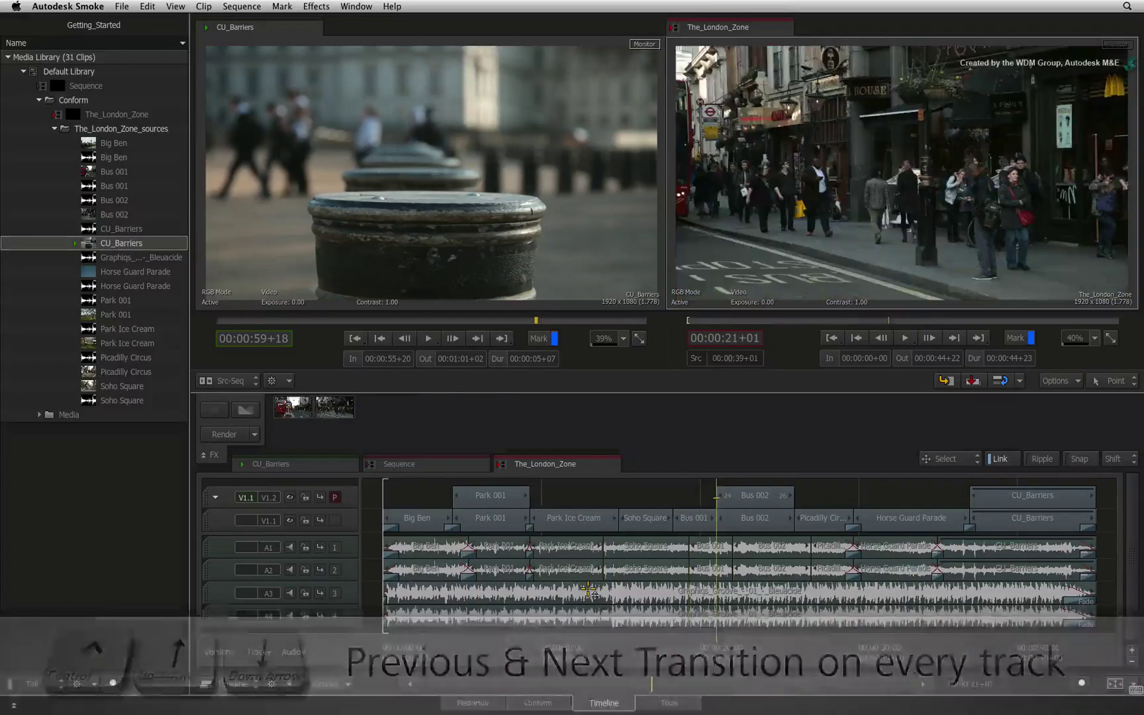
key(ctrl+Down)
key(ctrl+Down)
key(ctrl+Down)
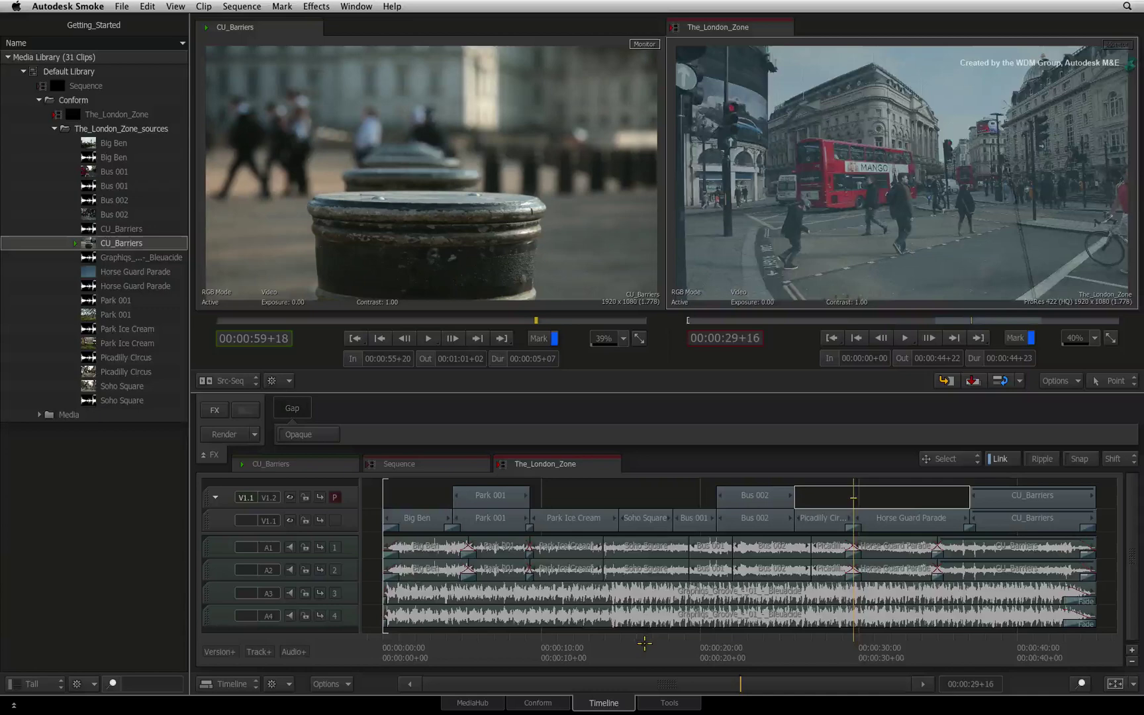
- Drag the playhead back to 00:00:14+19, then zoom the timeline in around it with Shift+Z
drag(641, 642, 616, 644)
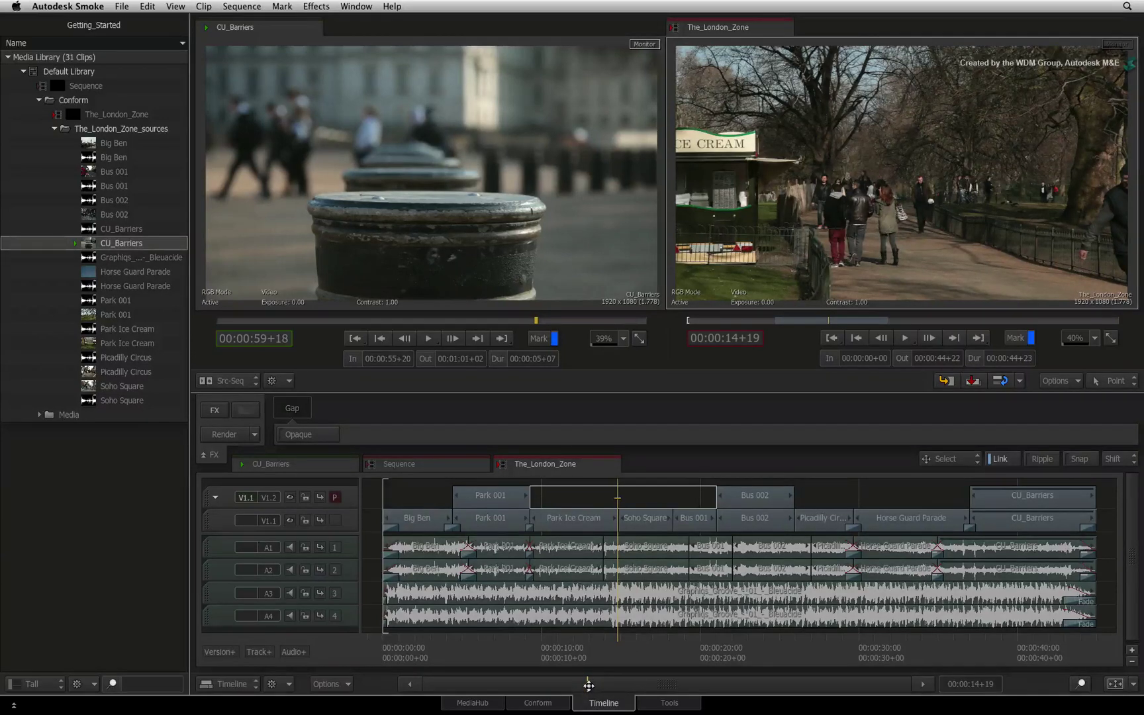
mouse_move(588, 684)
mouse_down()
mouse_move(576, 472)
mouse_move(590, 679)
mouse_up()
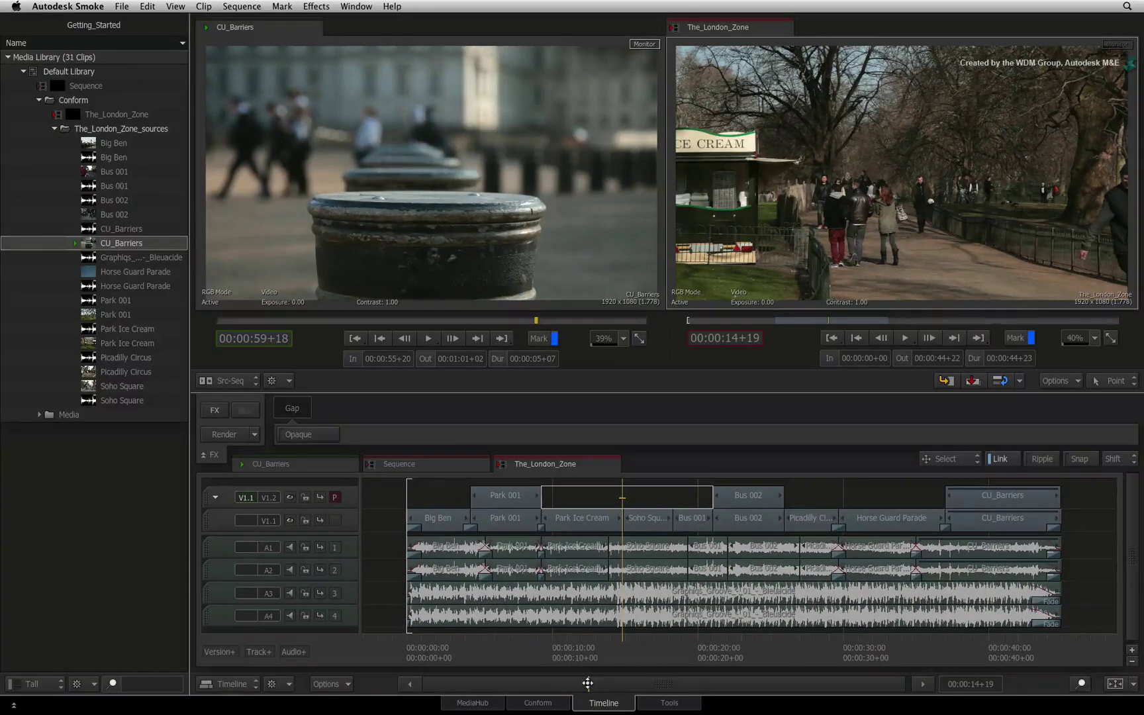
key(shift+z)
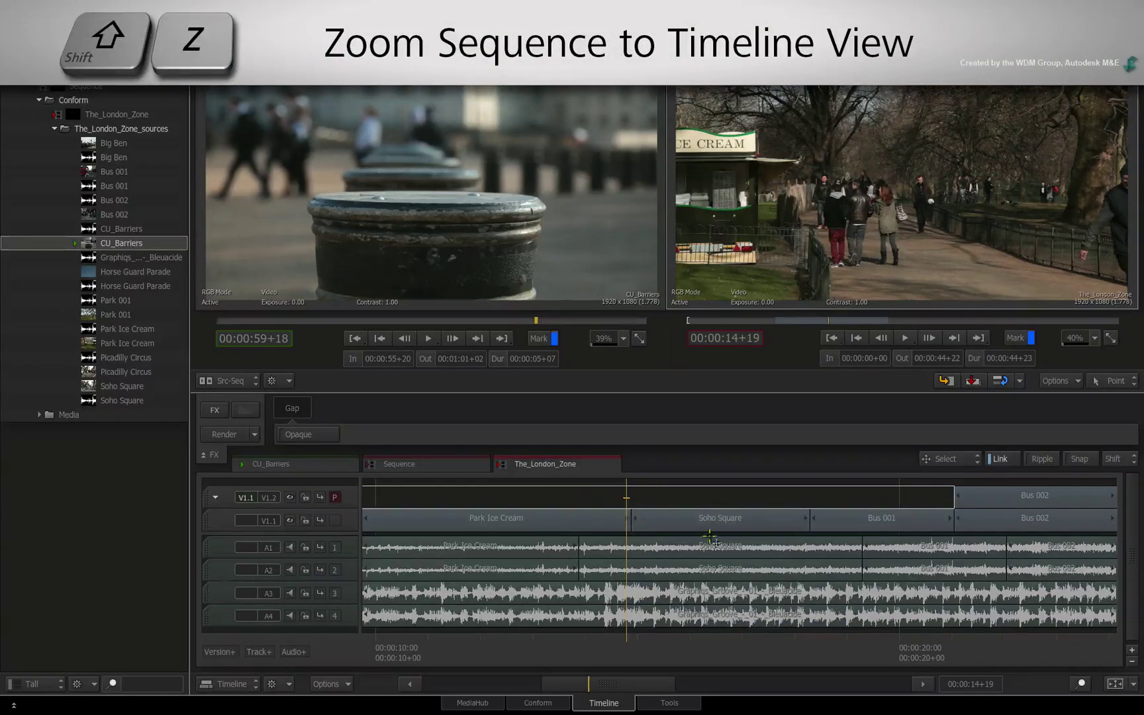
click(1115, 683)
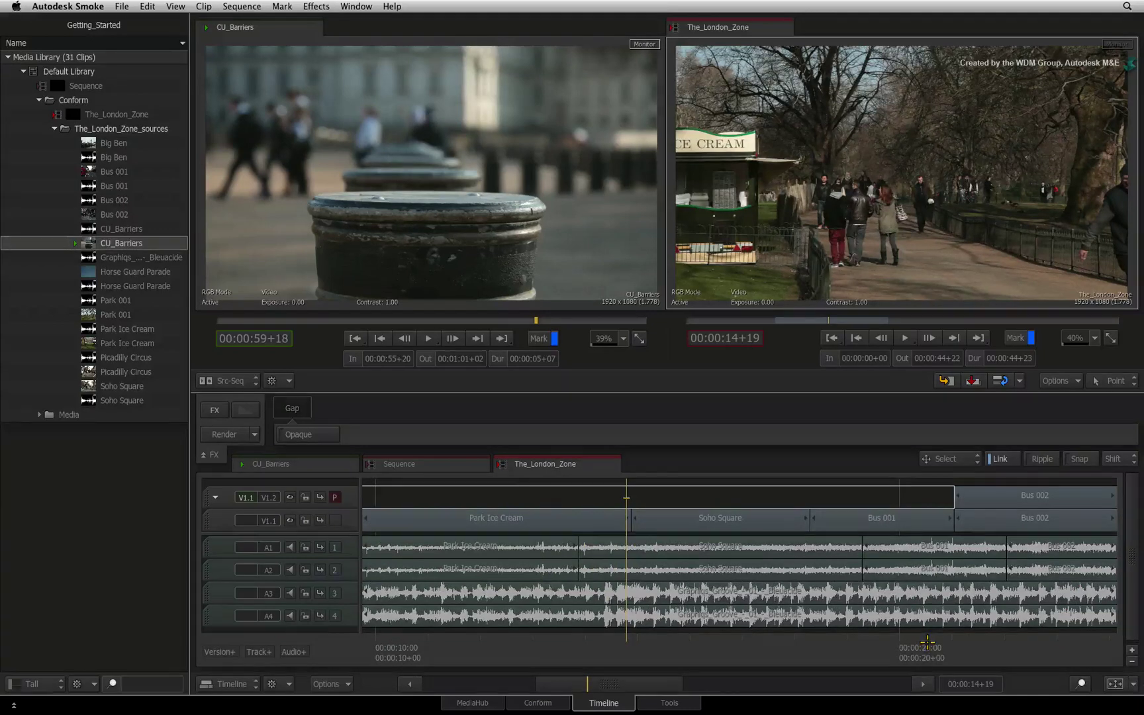
- Zoom into the Big Ben to Park Ice Cream region, then stretch Park 001 horizontally
key(alt+z)
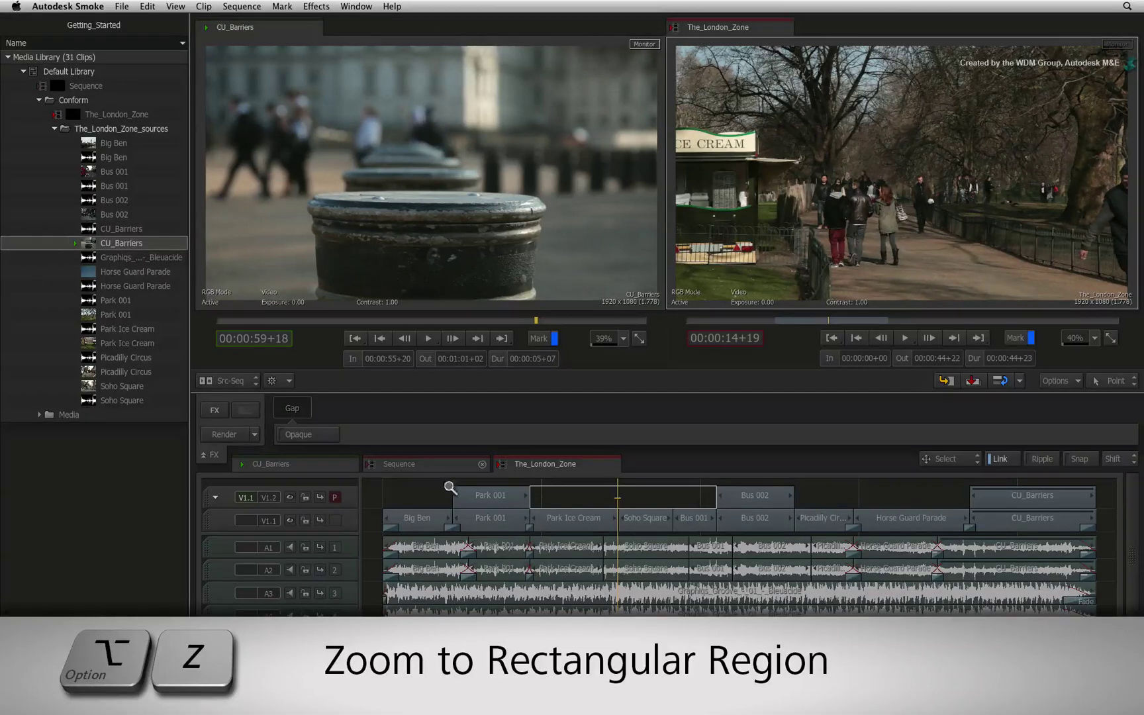
drag(529, 539, 561, 557)
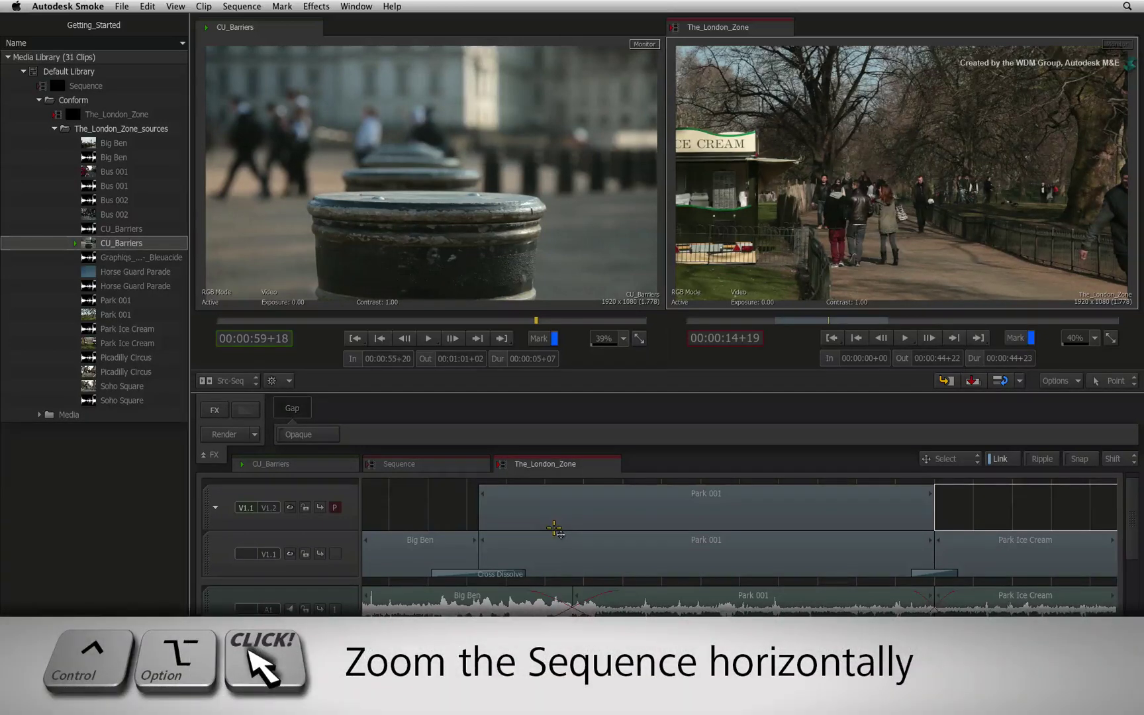
drag(592, 524, 923, 533)
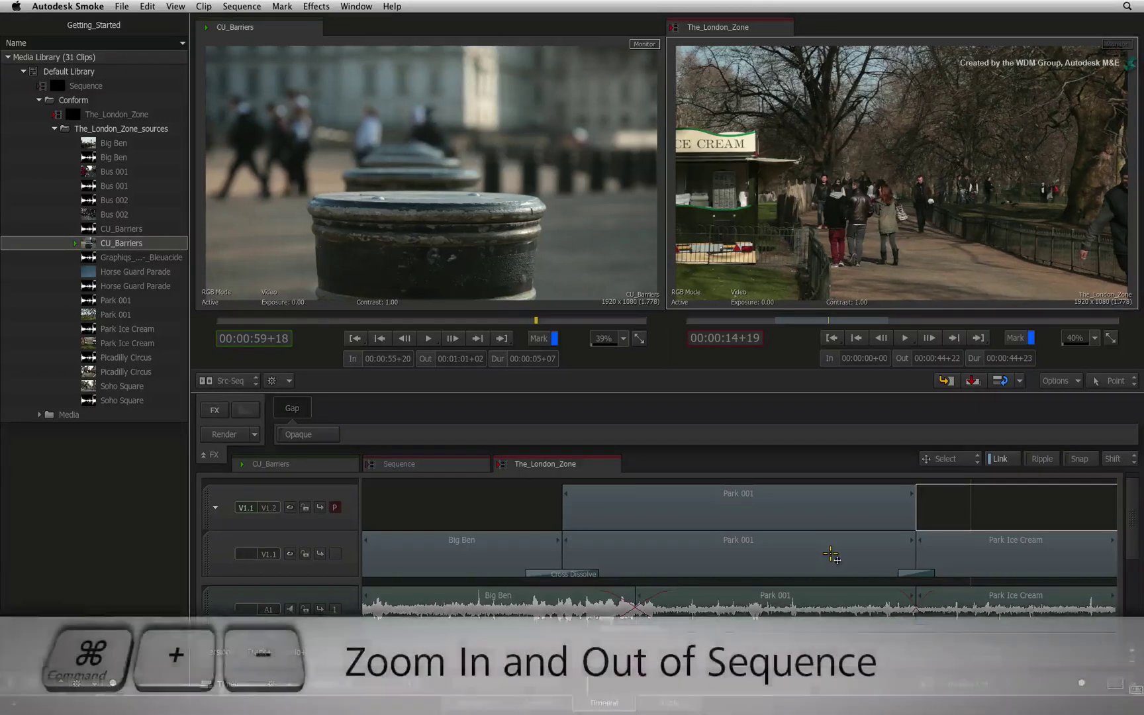
- Zoom in once and out twice, scroll to show Big Ben through Horse Guard Parade, and open view options
key(super+plus)
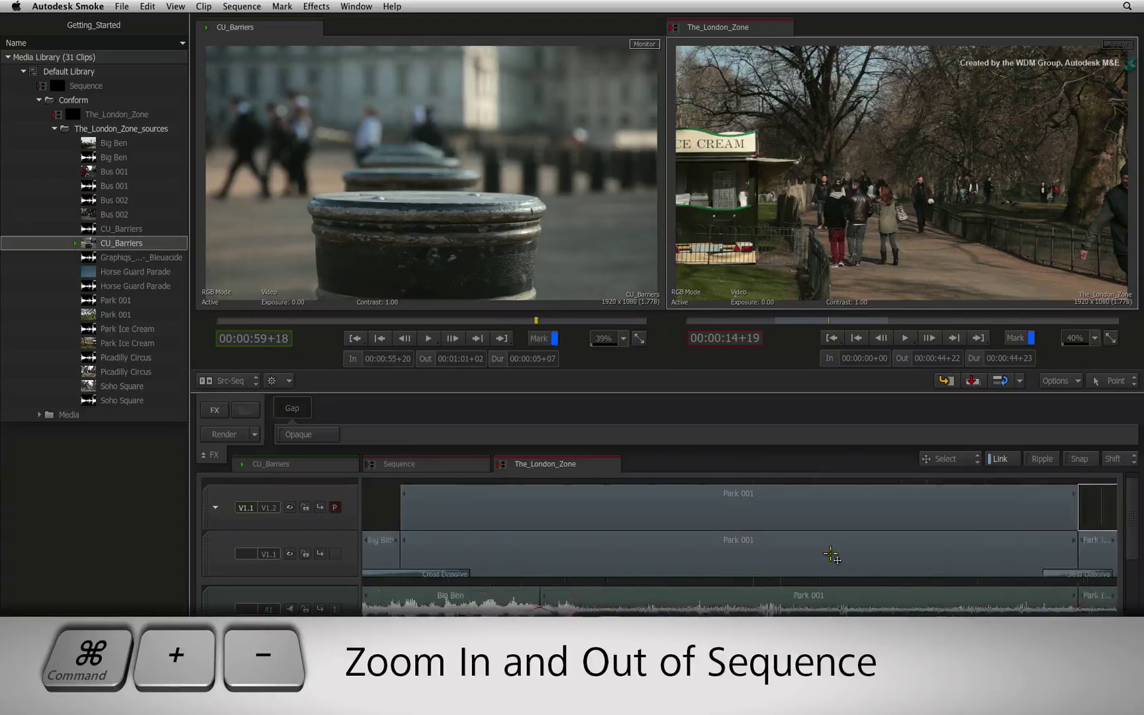
key(super+minus)
key(super+minus)
key(super+minus)
key(super+minus)
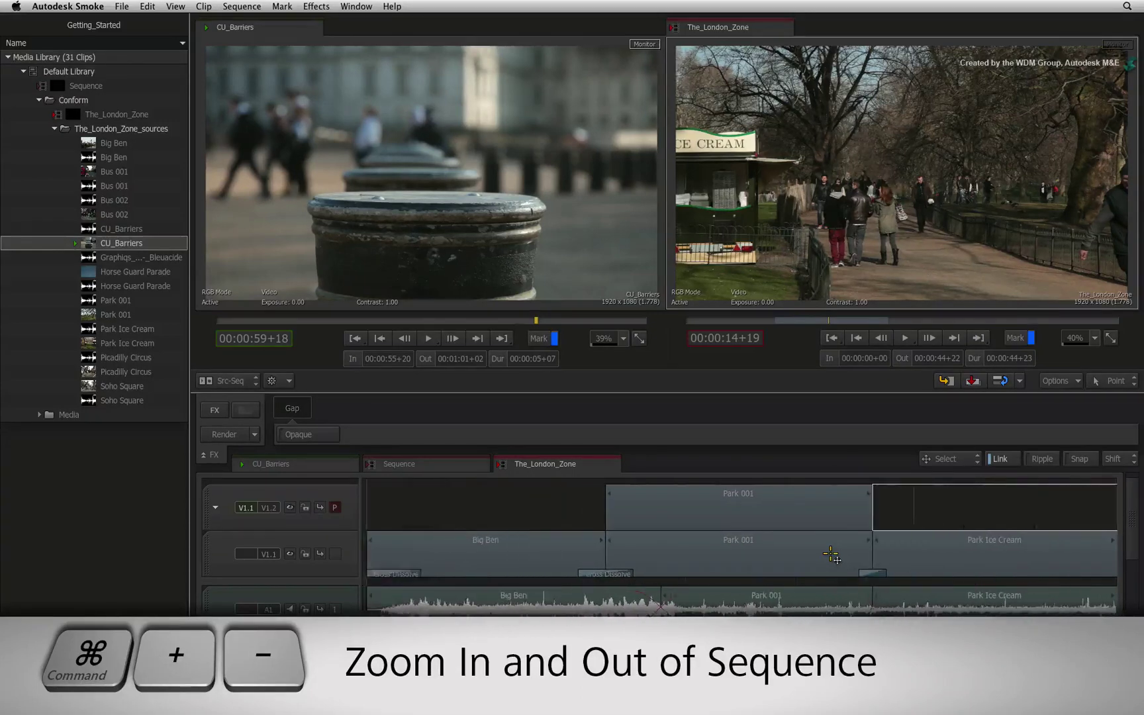
key(super+minus)
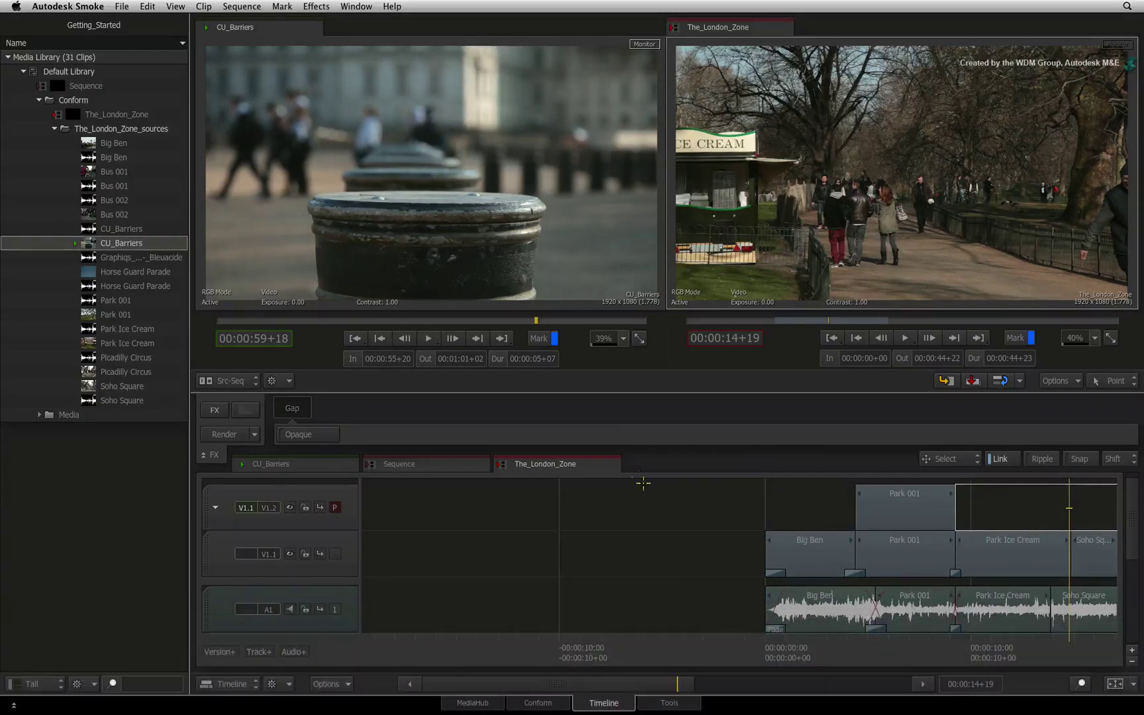
drag(630, 681, 707, 678)
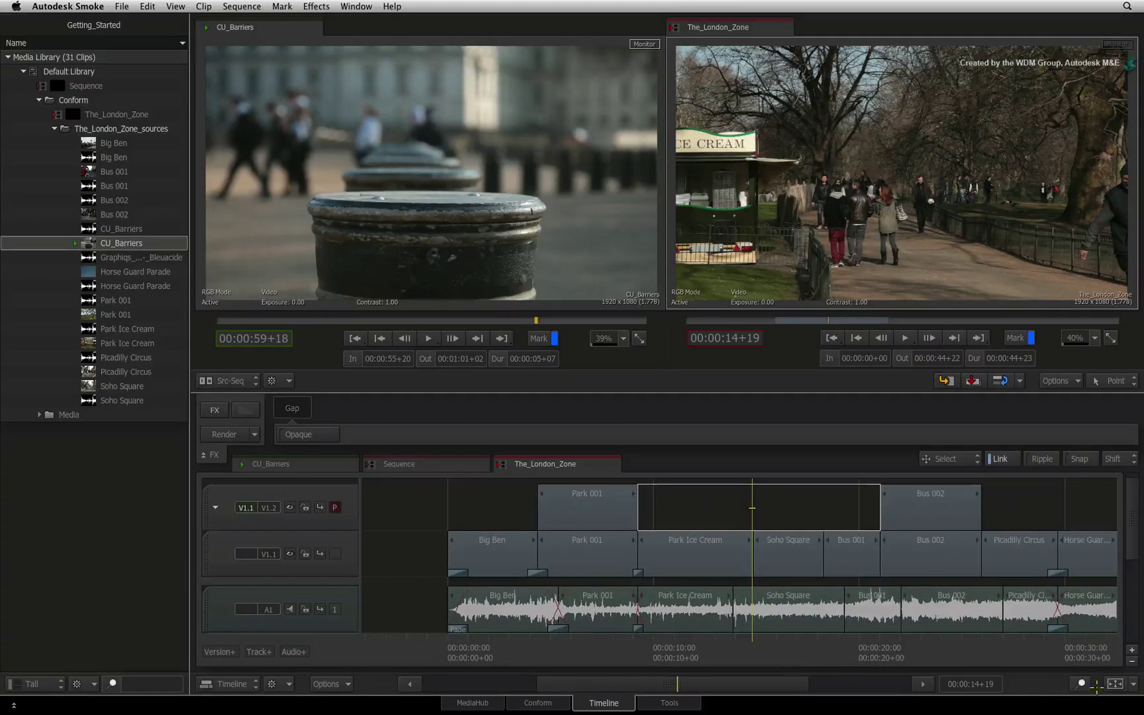
click(1132, 682)
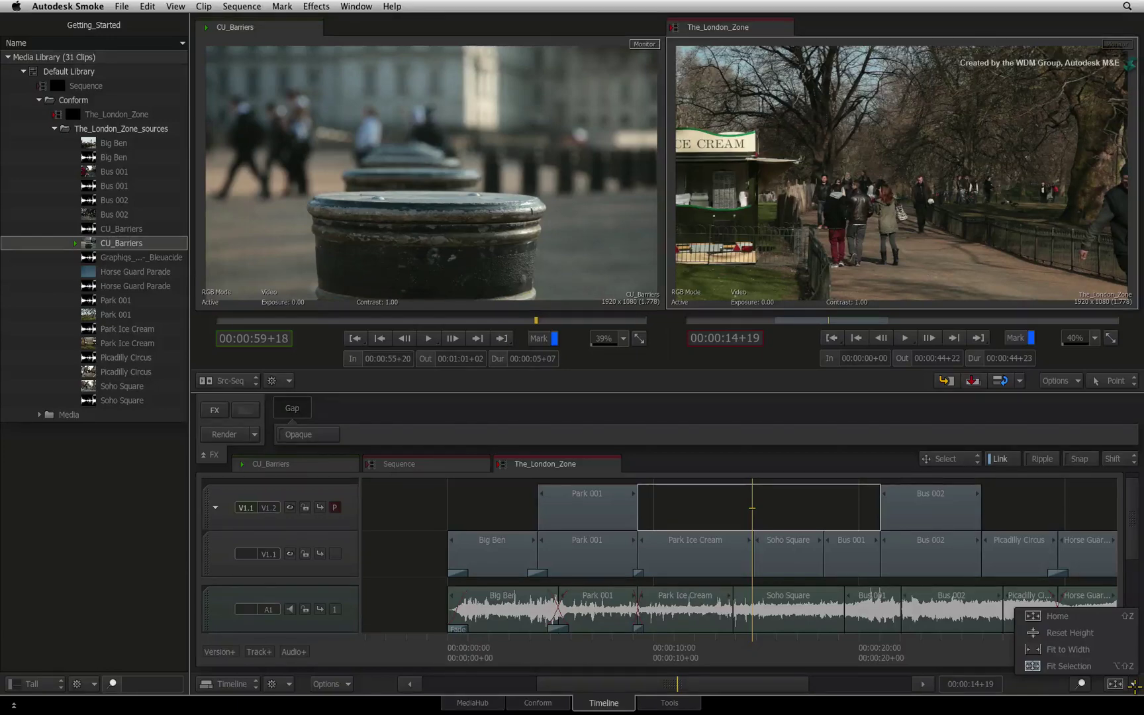
- Choose Home from the view options menu, then reopen the menu and close it unchanged
click(1124, 615)
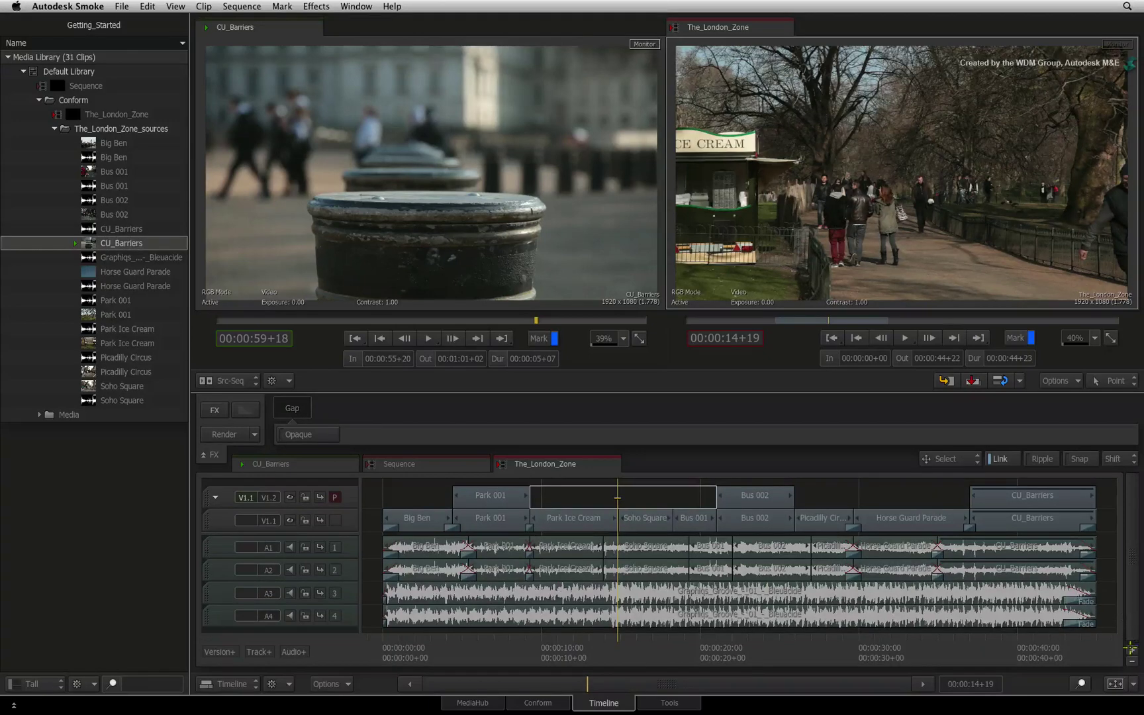
click(1135, 683)
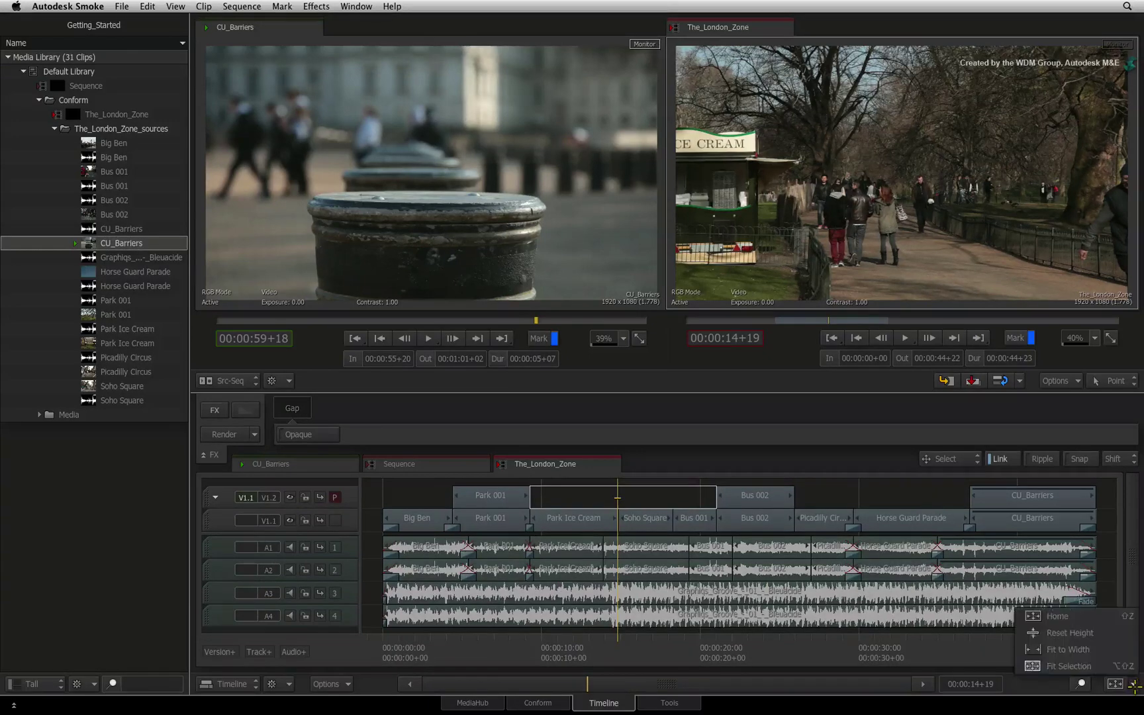
click(1099, 683)
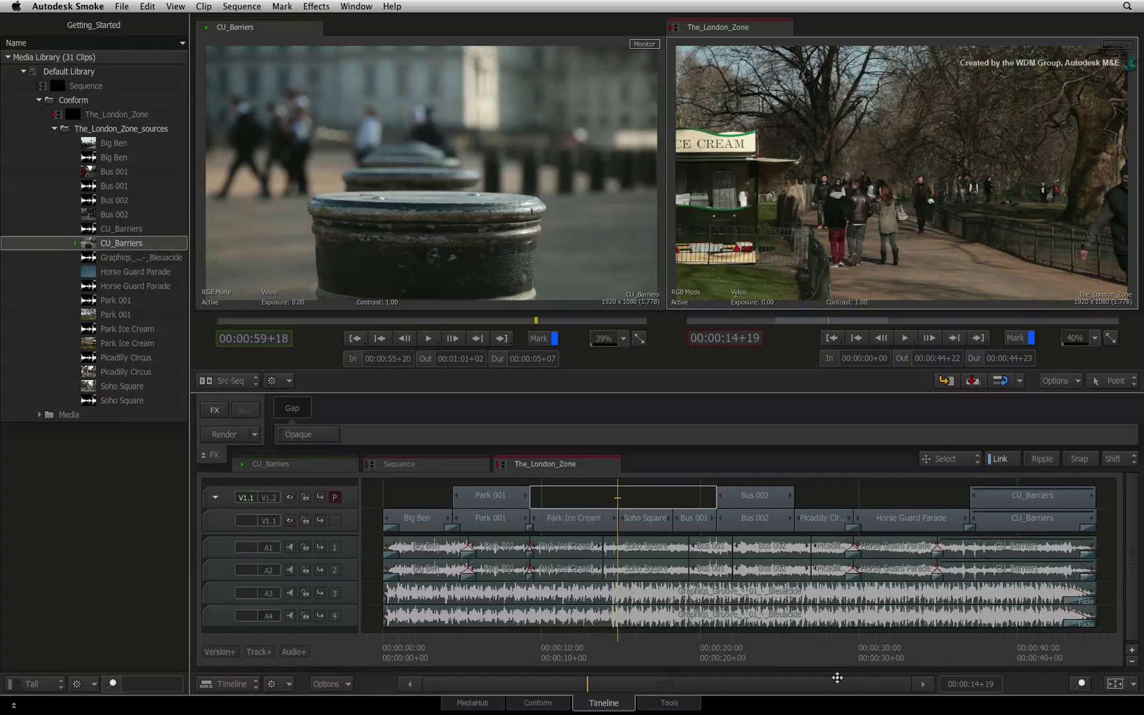
- Zoom in around the playhead and pan to show Park Ice Cream through Piccadilly Circus
drag(815, 682, 599, 685)
key(super+equal)
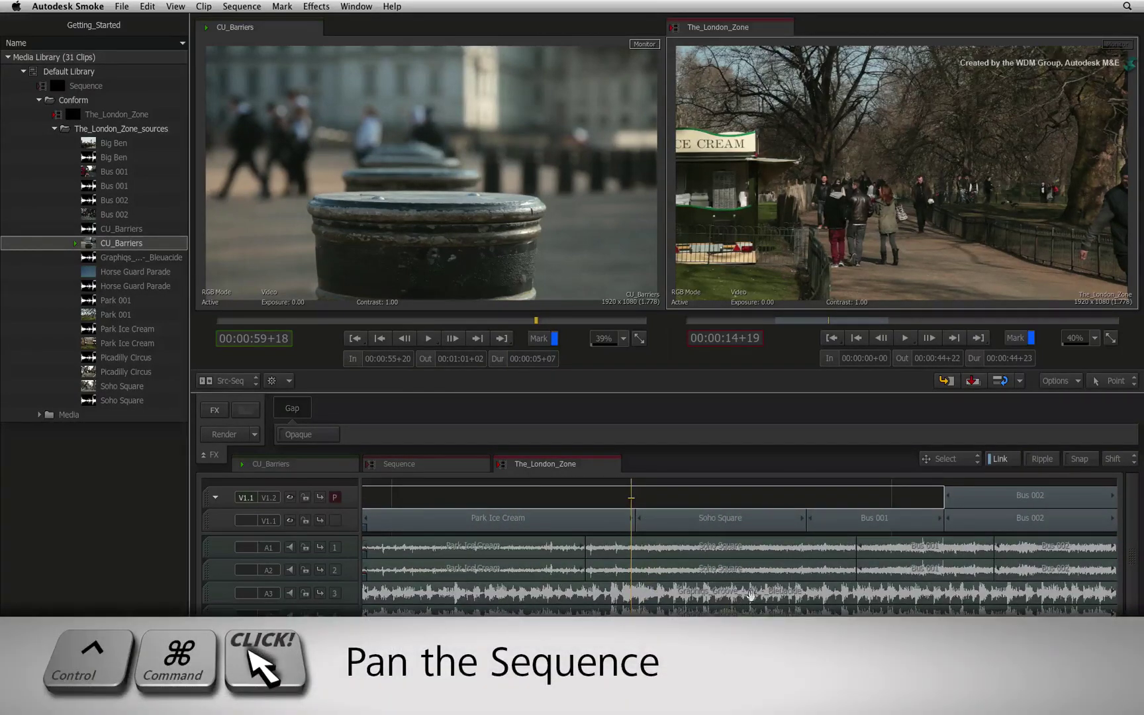
drag(791, 573, 627, 589)
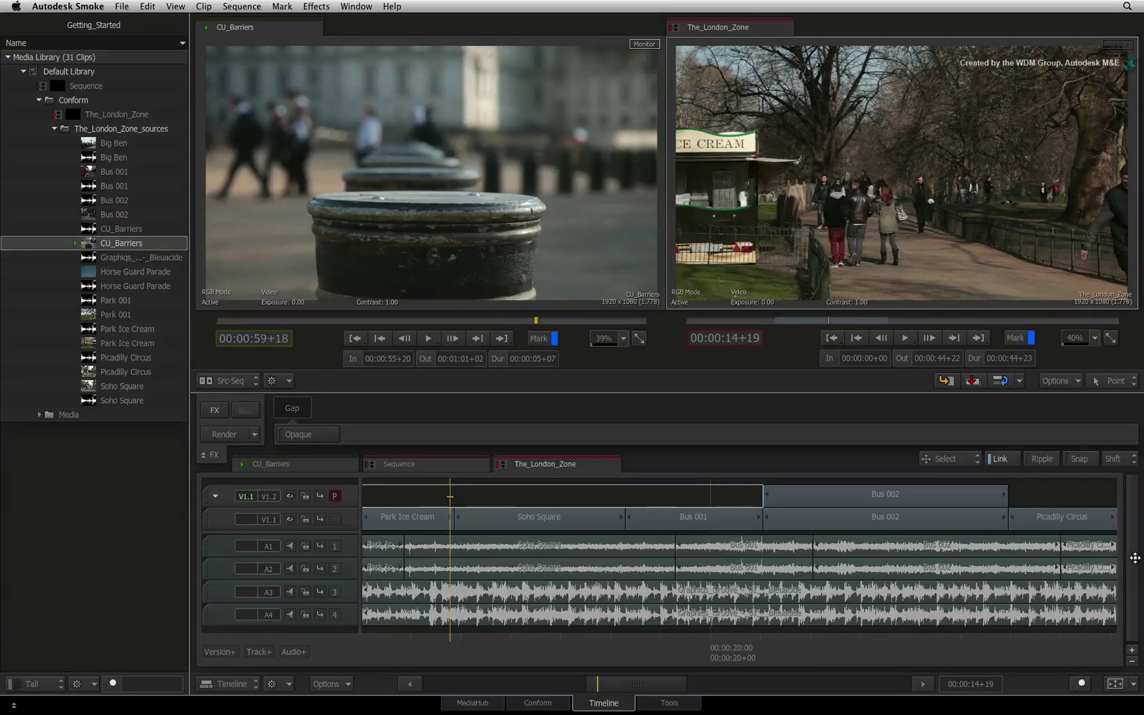
- Enlarge the track heights so the V1.2 and V1.1 video rows fill the track area
scroll(1131, 563, down, 3)
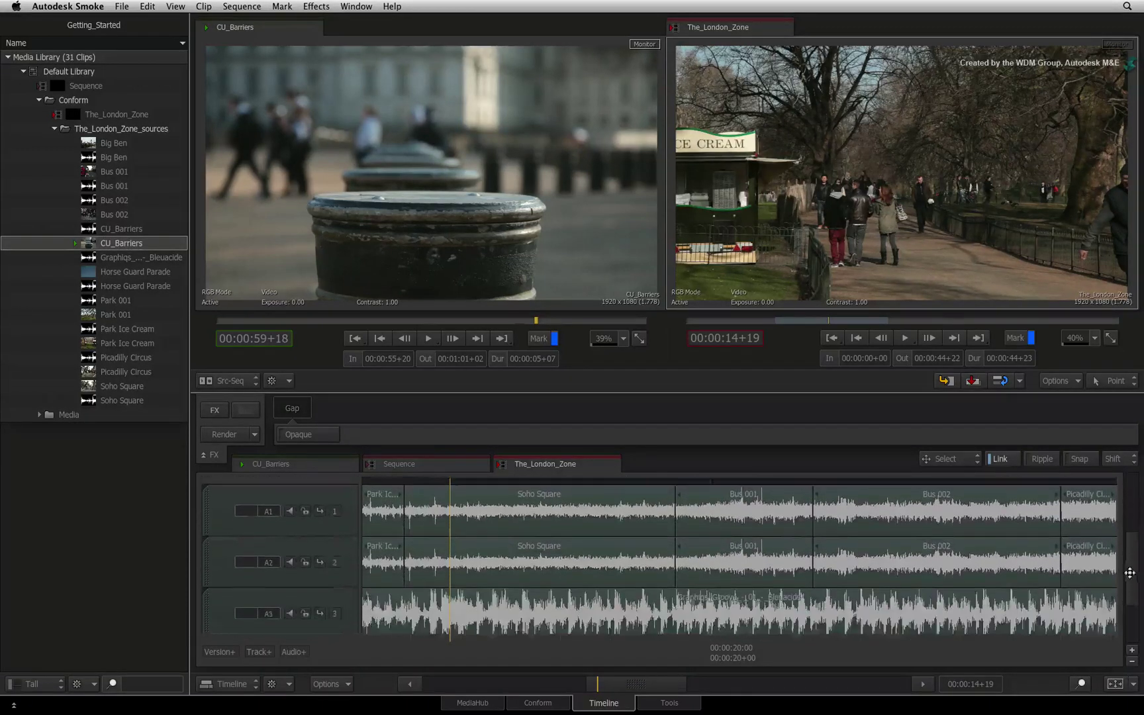
drag(1128, 493, 1090, 503)
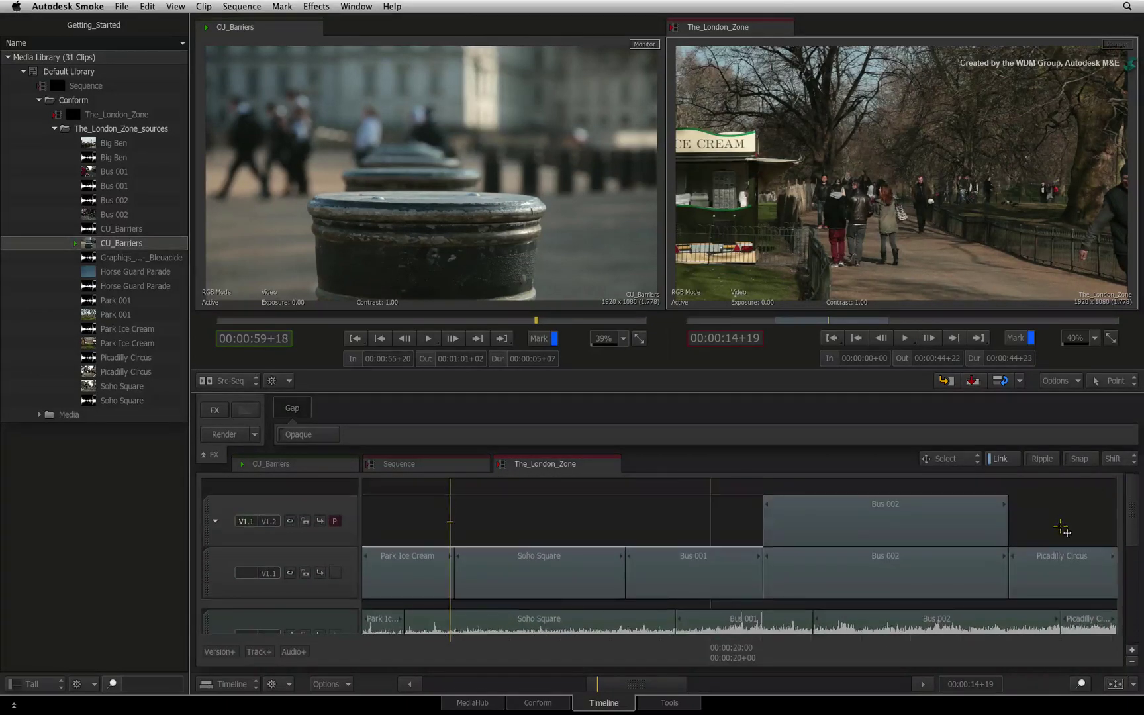
scroll(1072, 528, down, 5)
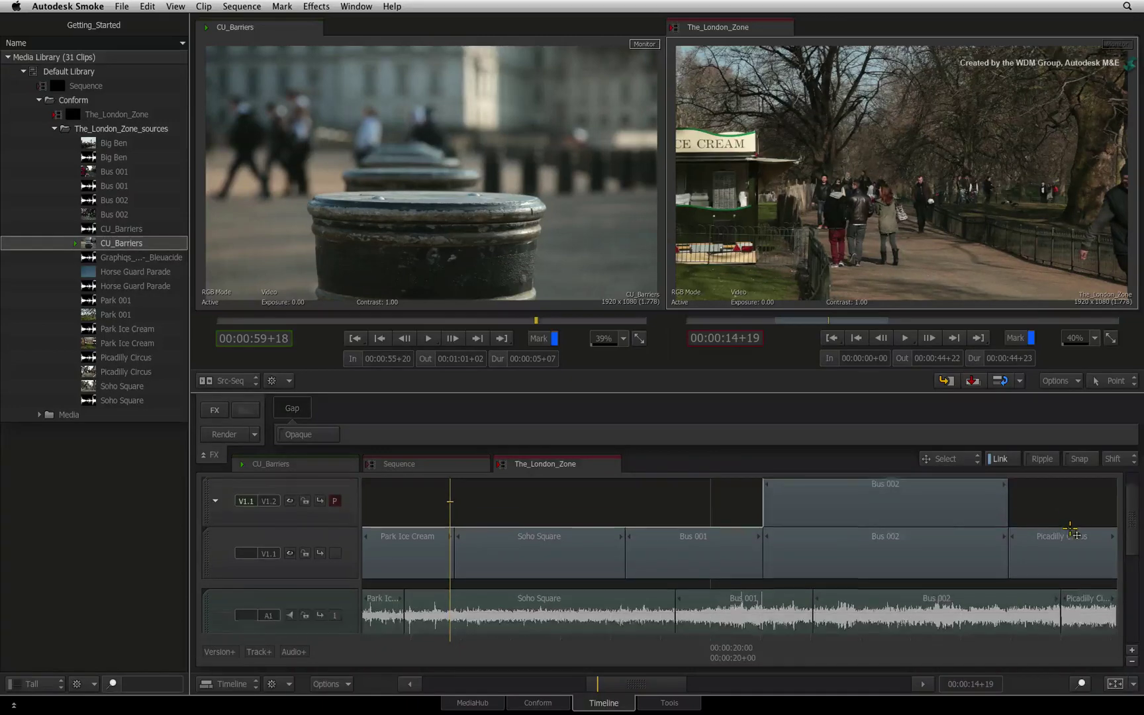
scroll(1072, 529, up, 5)
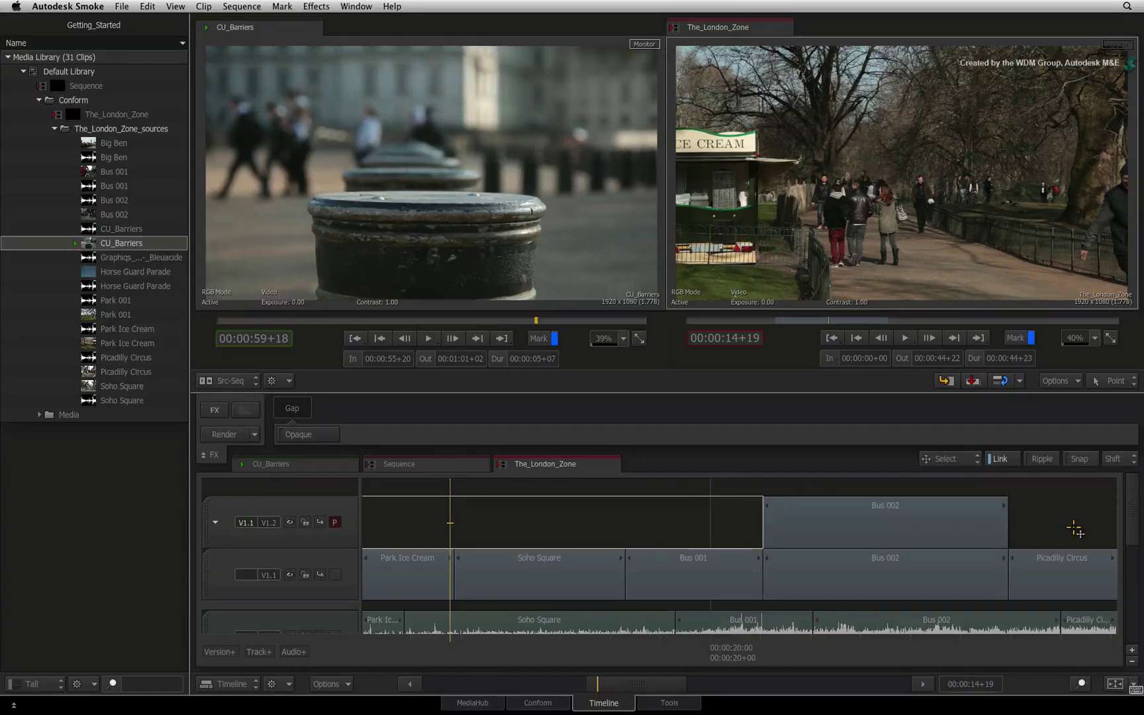
- Fit The_London_Zone from Big Ben to CU_Barriers into view with Shift+Z
key(shift+z)
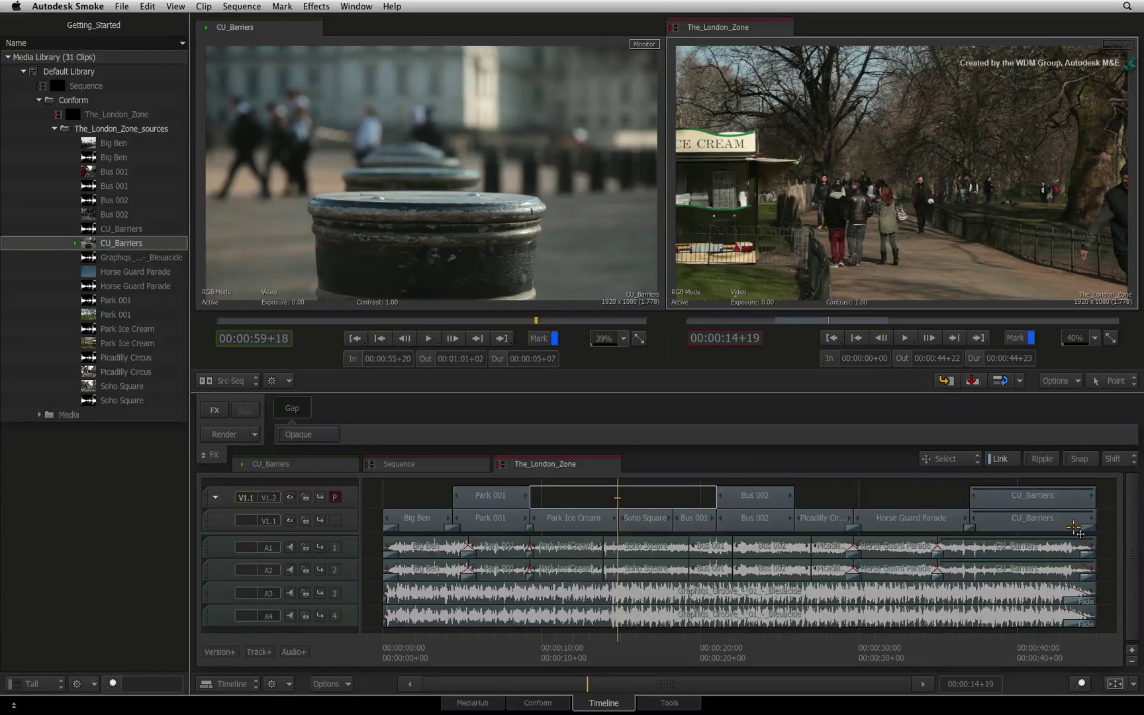